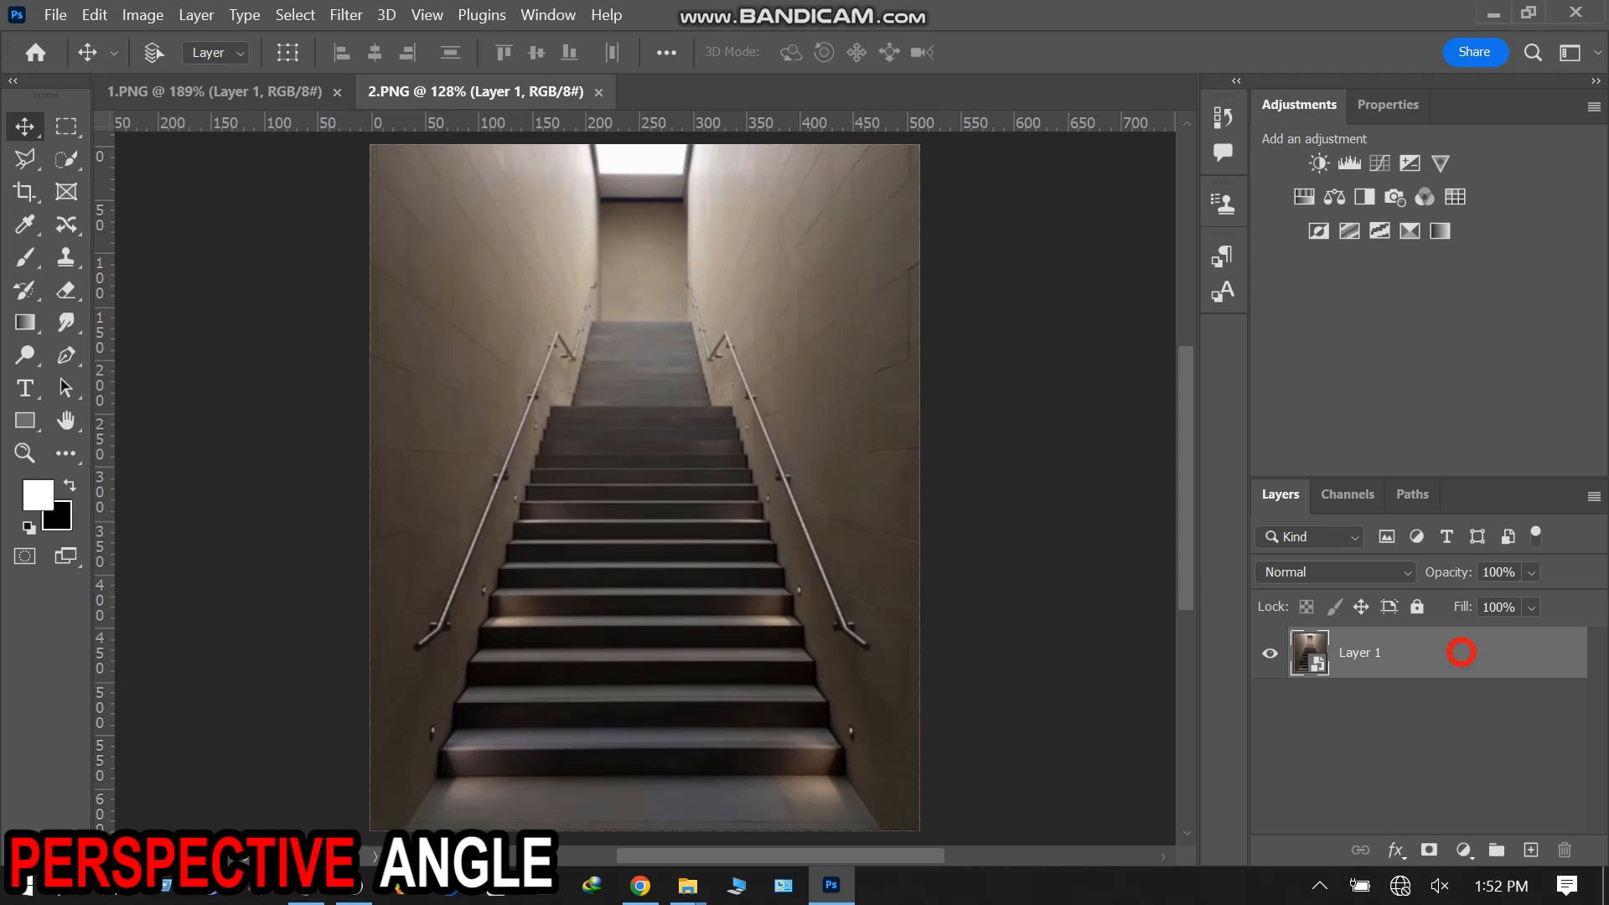
- Add an empty layer to the staircase document 2.PNG and copy the entire red carpet image from 1.PNG
left_click(1530, 850)
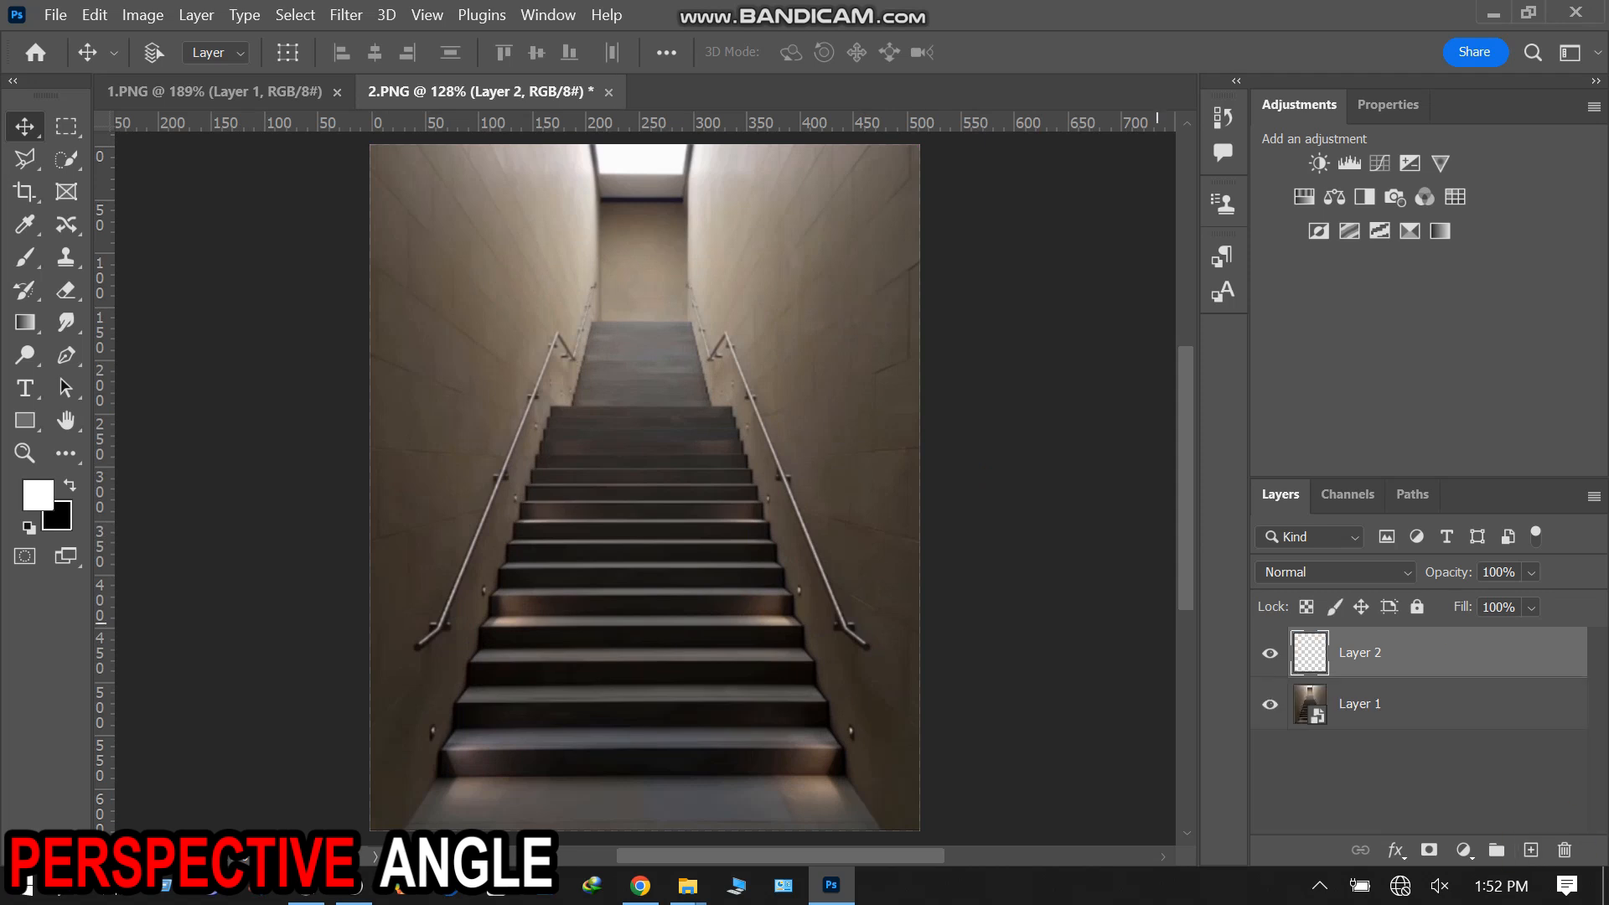
left_click(219, 92)
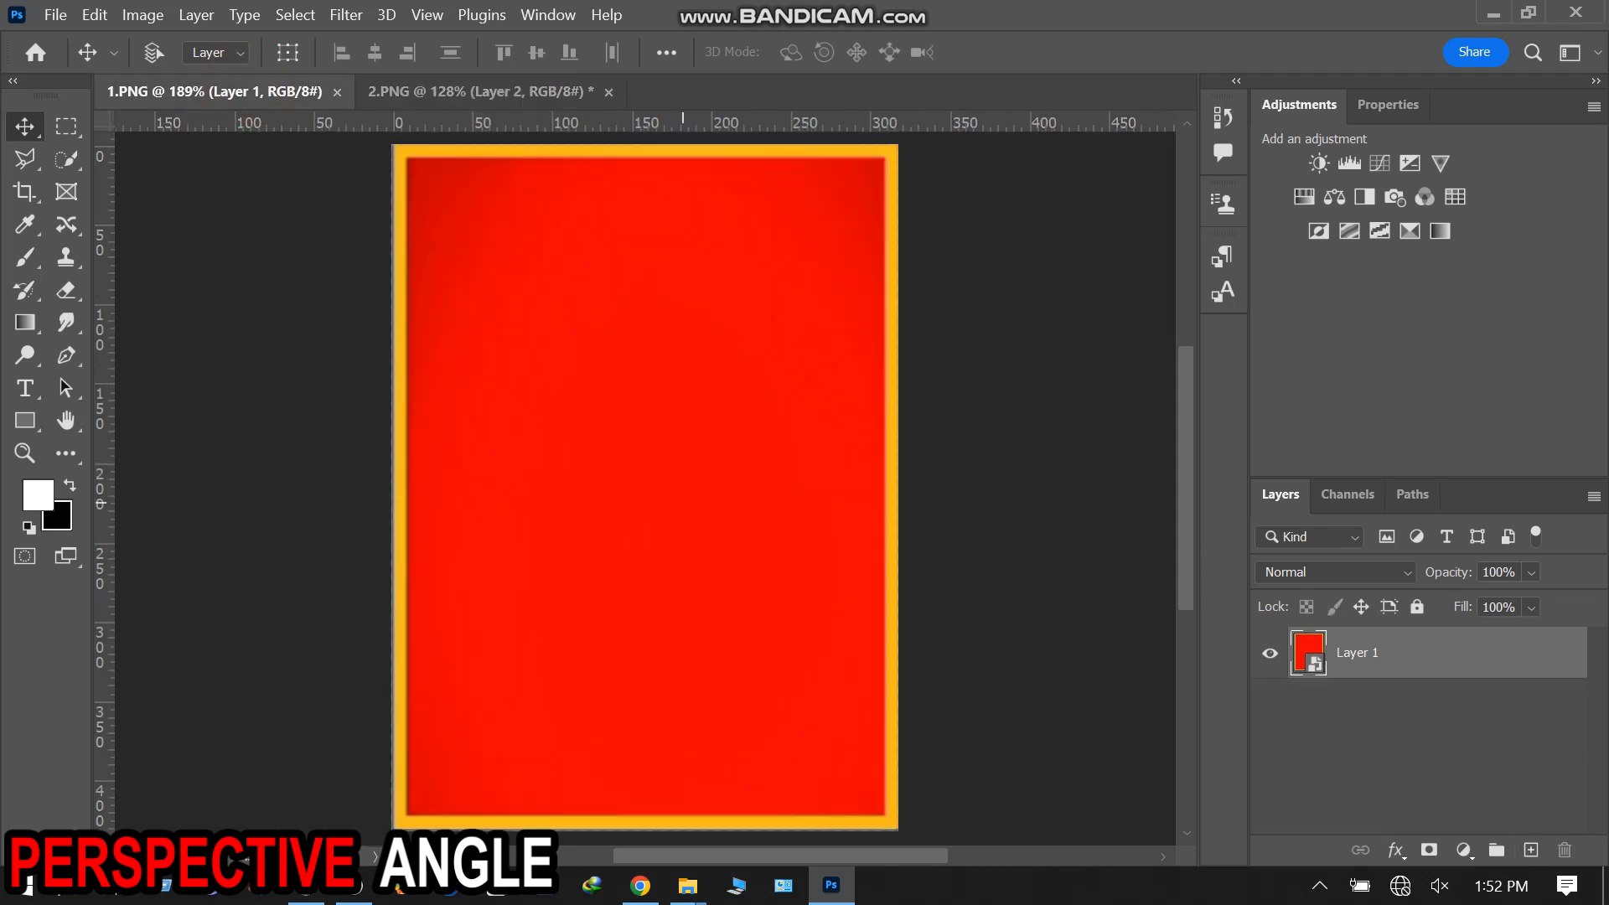
key("ctrl")
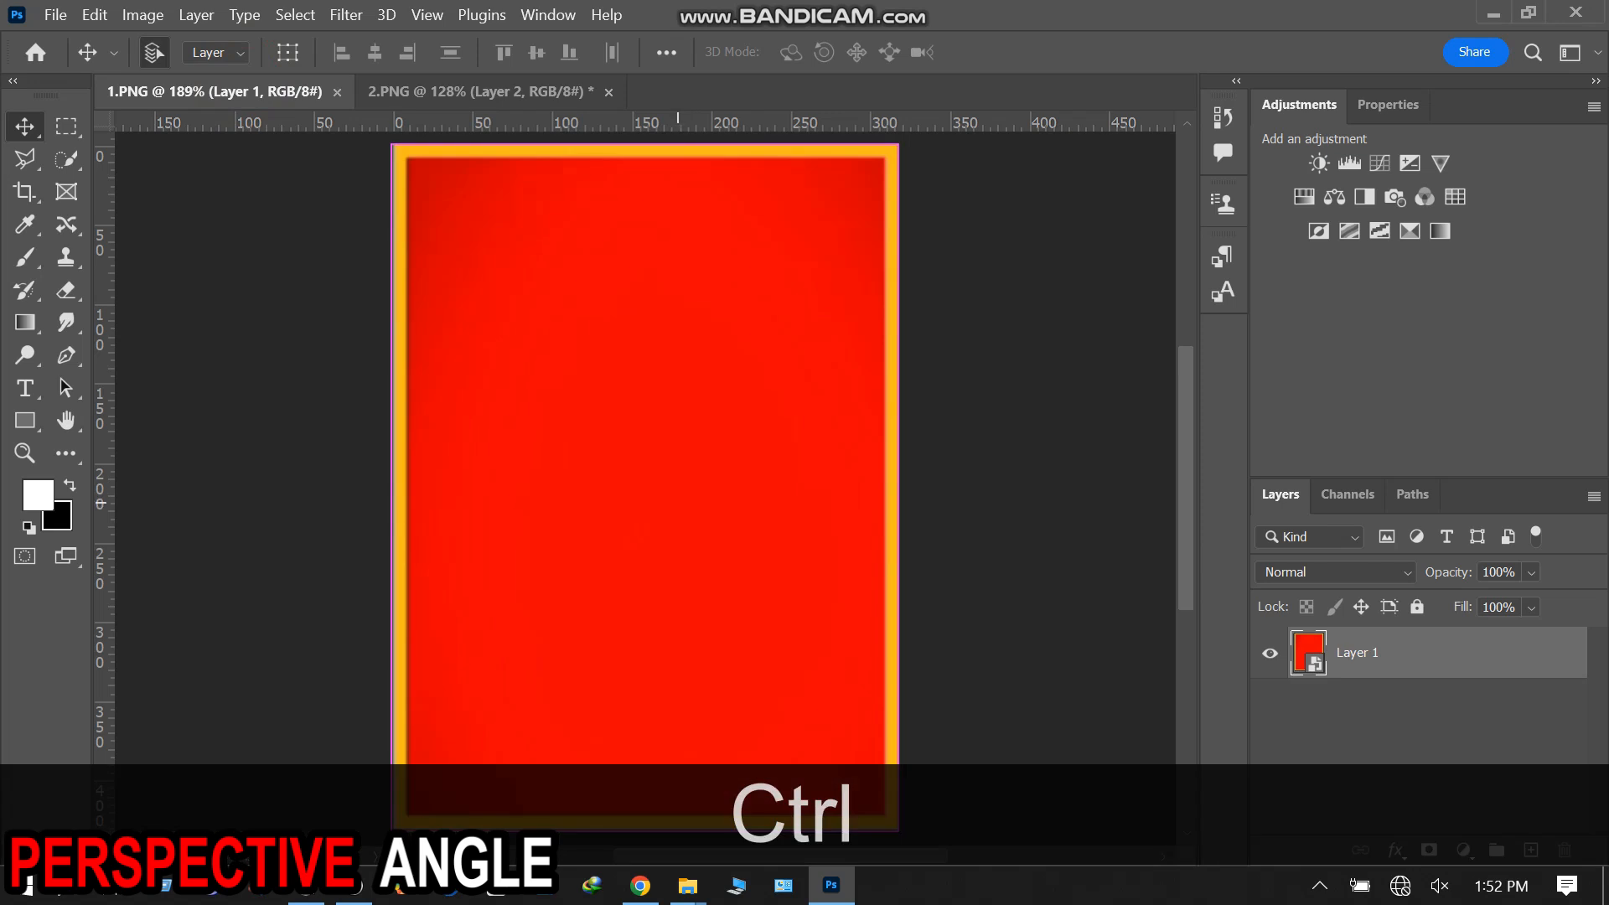
key("ctrl+a")
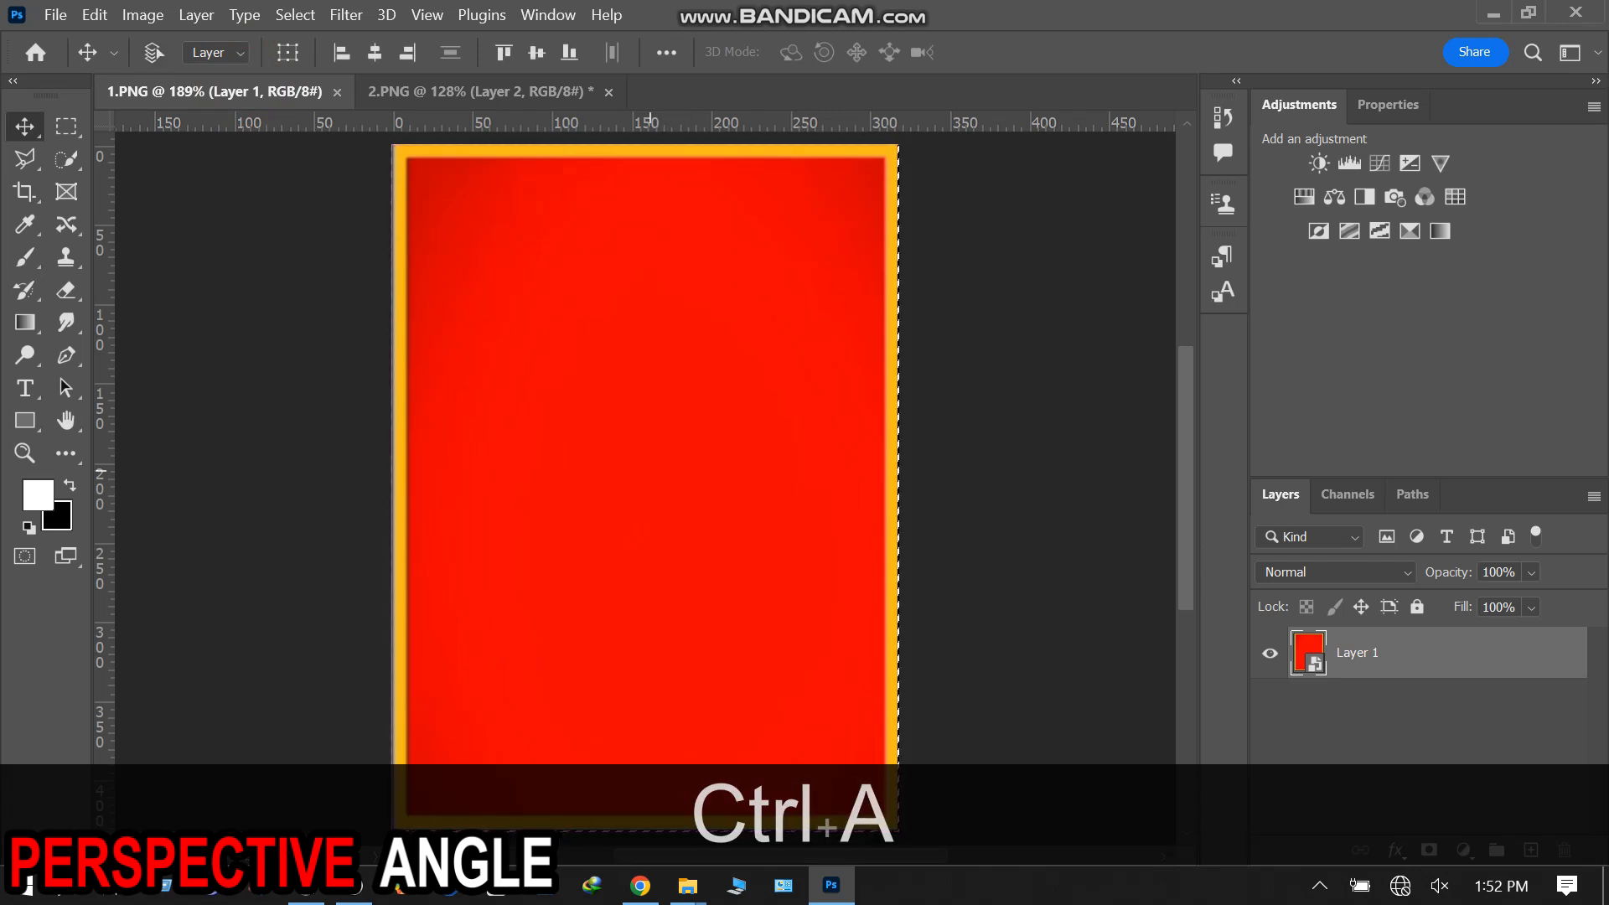
key("ctrl")
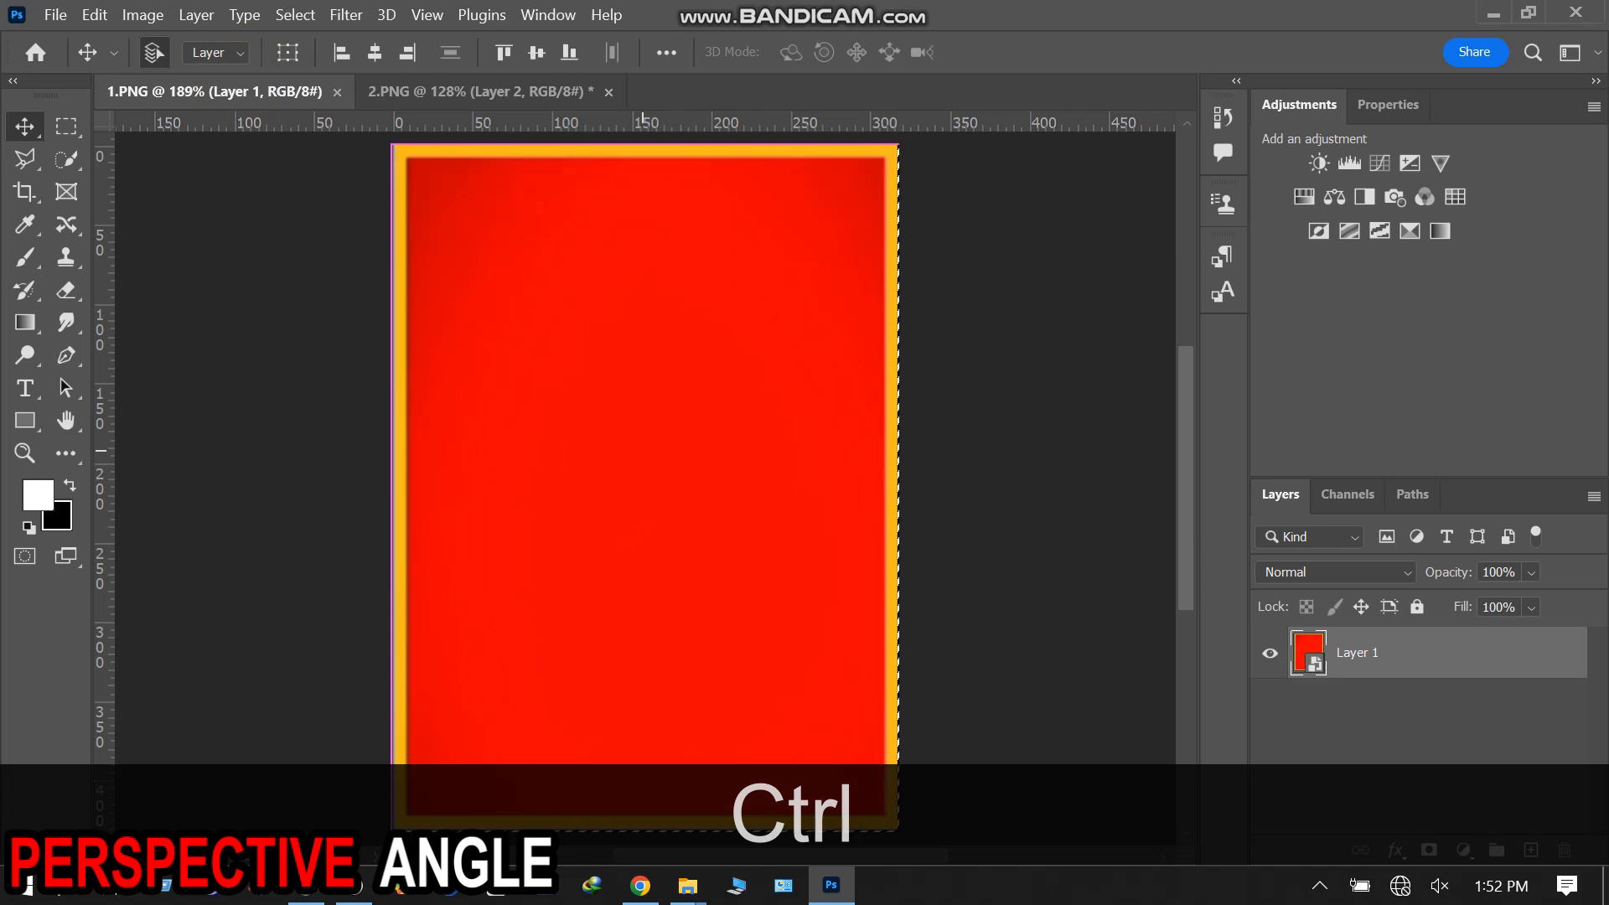
key("ctrl+c")
- Return to the staircase document 2.PNG and open the Vanishing Point filter on the empty layer
left_click(478, 91)
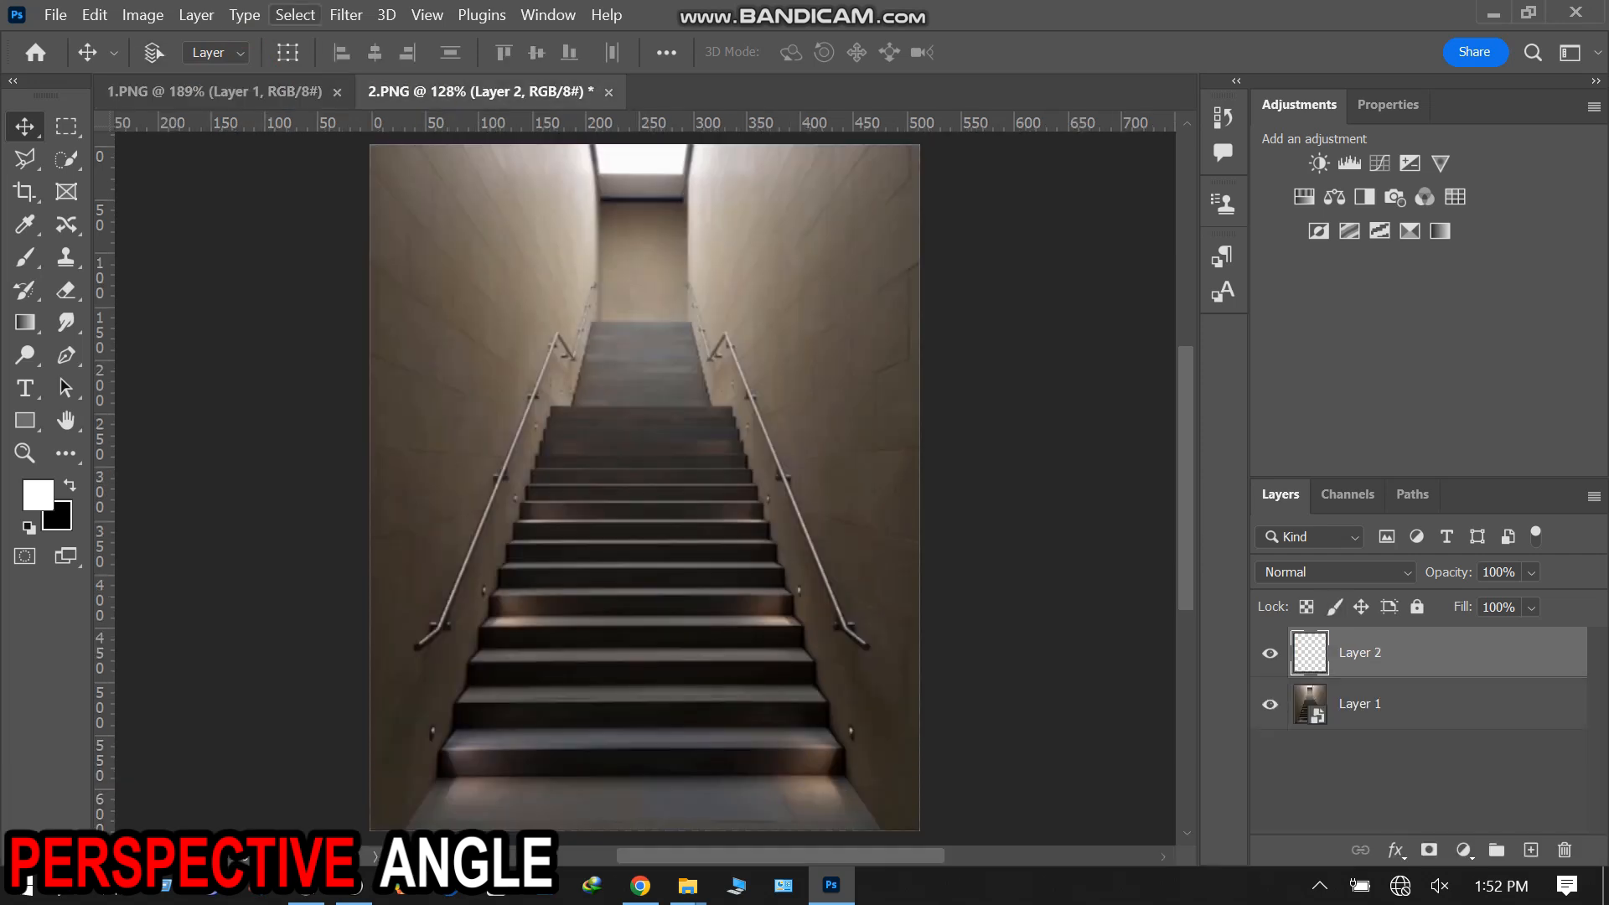
left_click(295, 14)
left_click(295, 14)
left_click(346, 14)
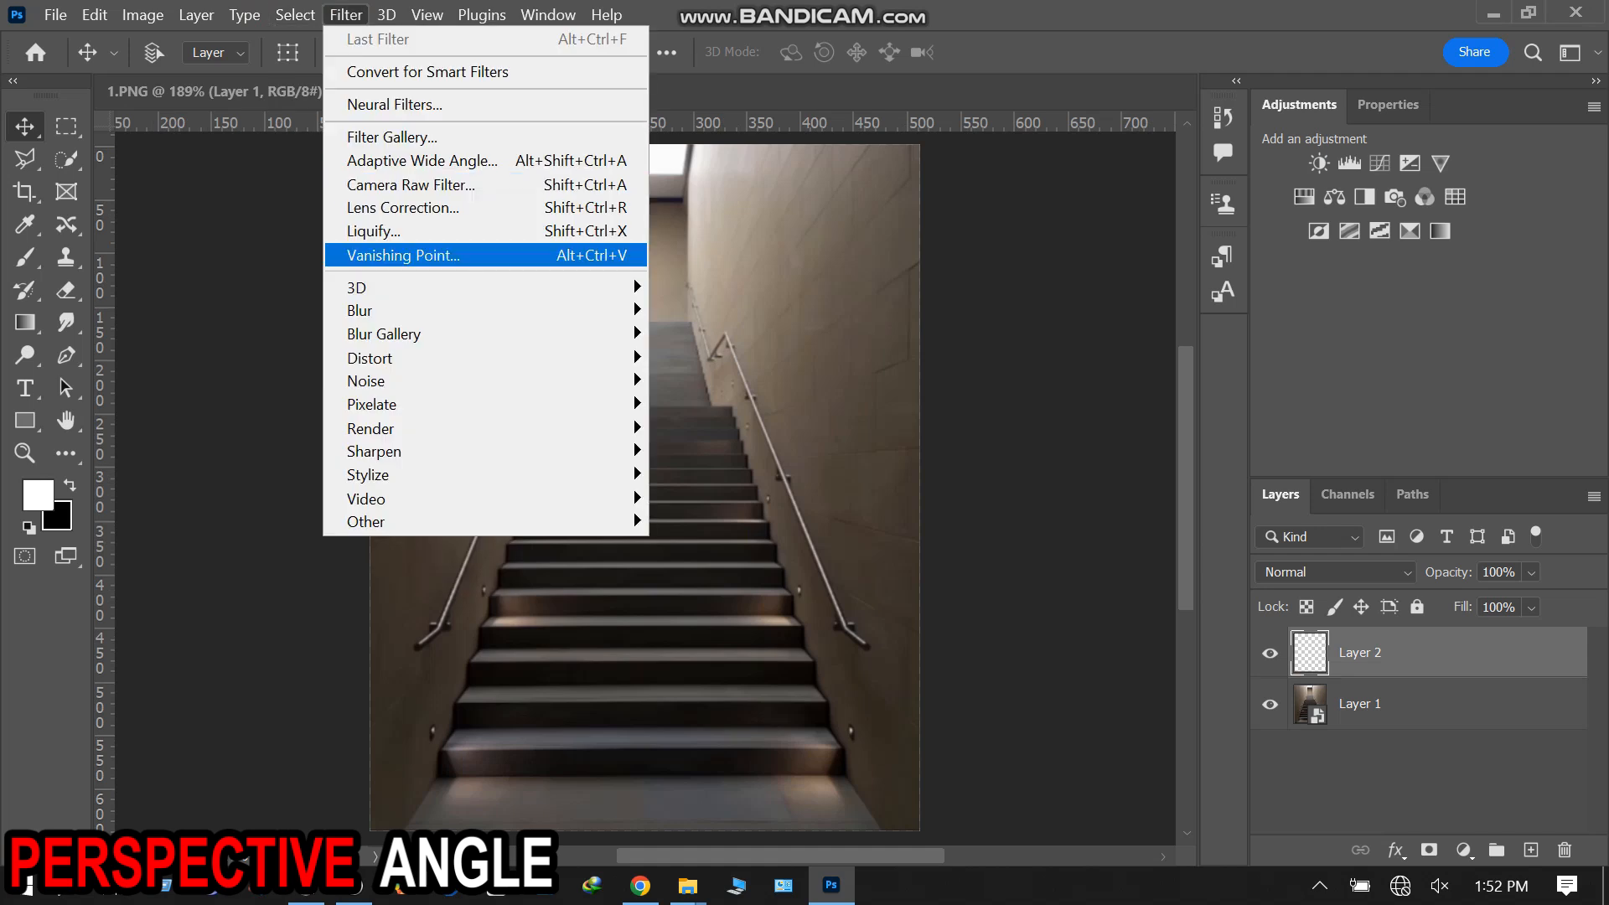
left_click(405, 256)
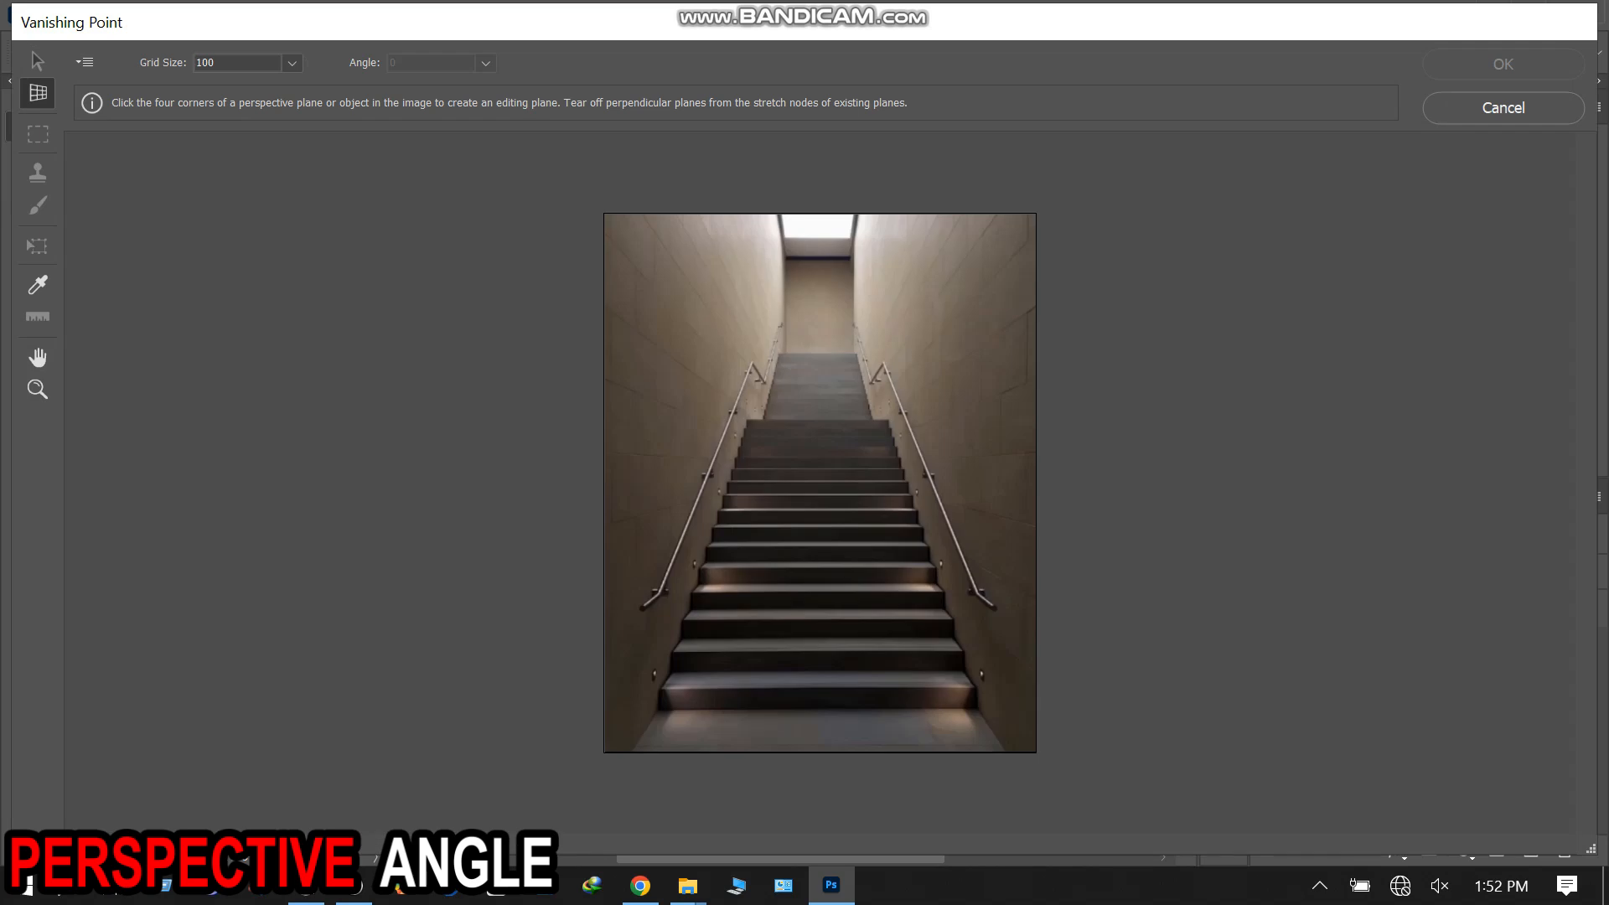
left_click(38, 389)
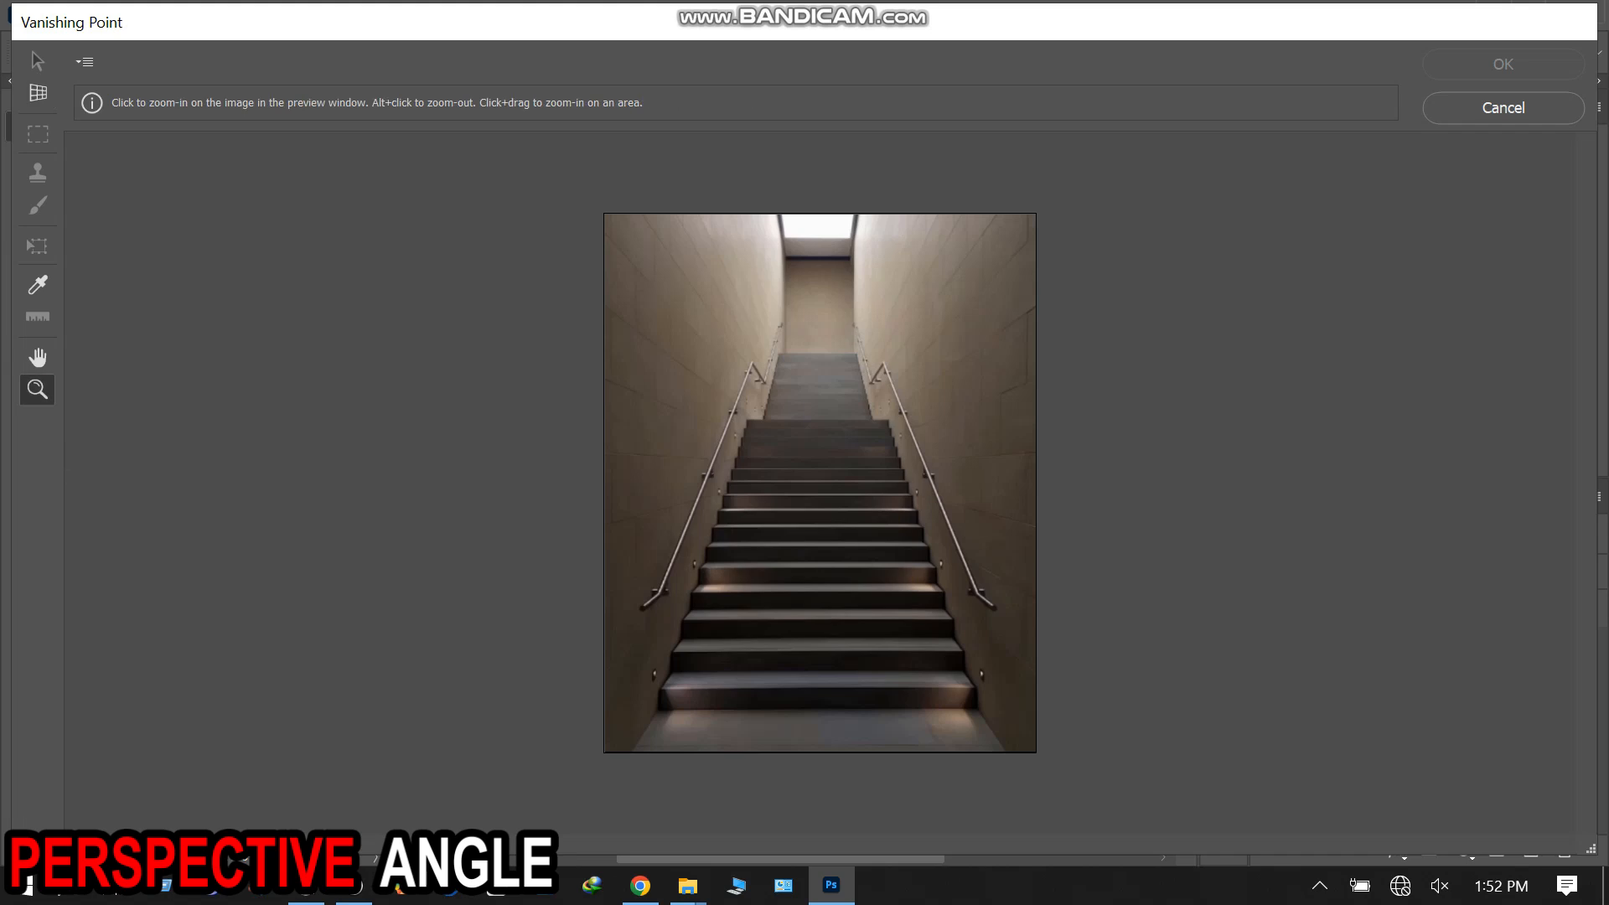
left_click_drag(714, 747, 789, 772)
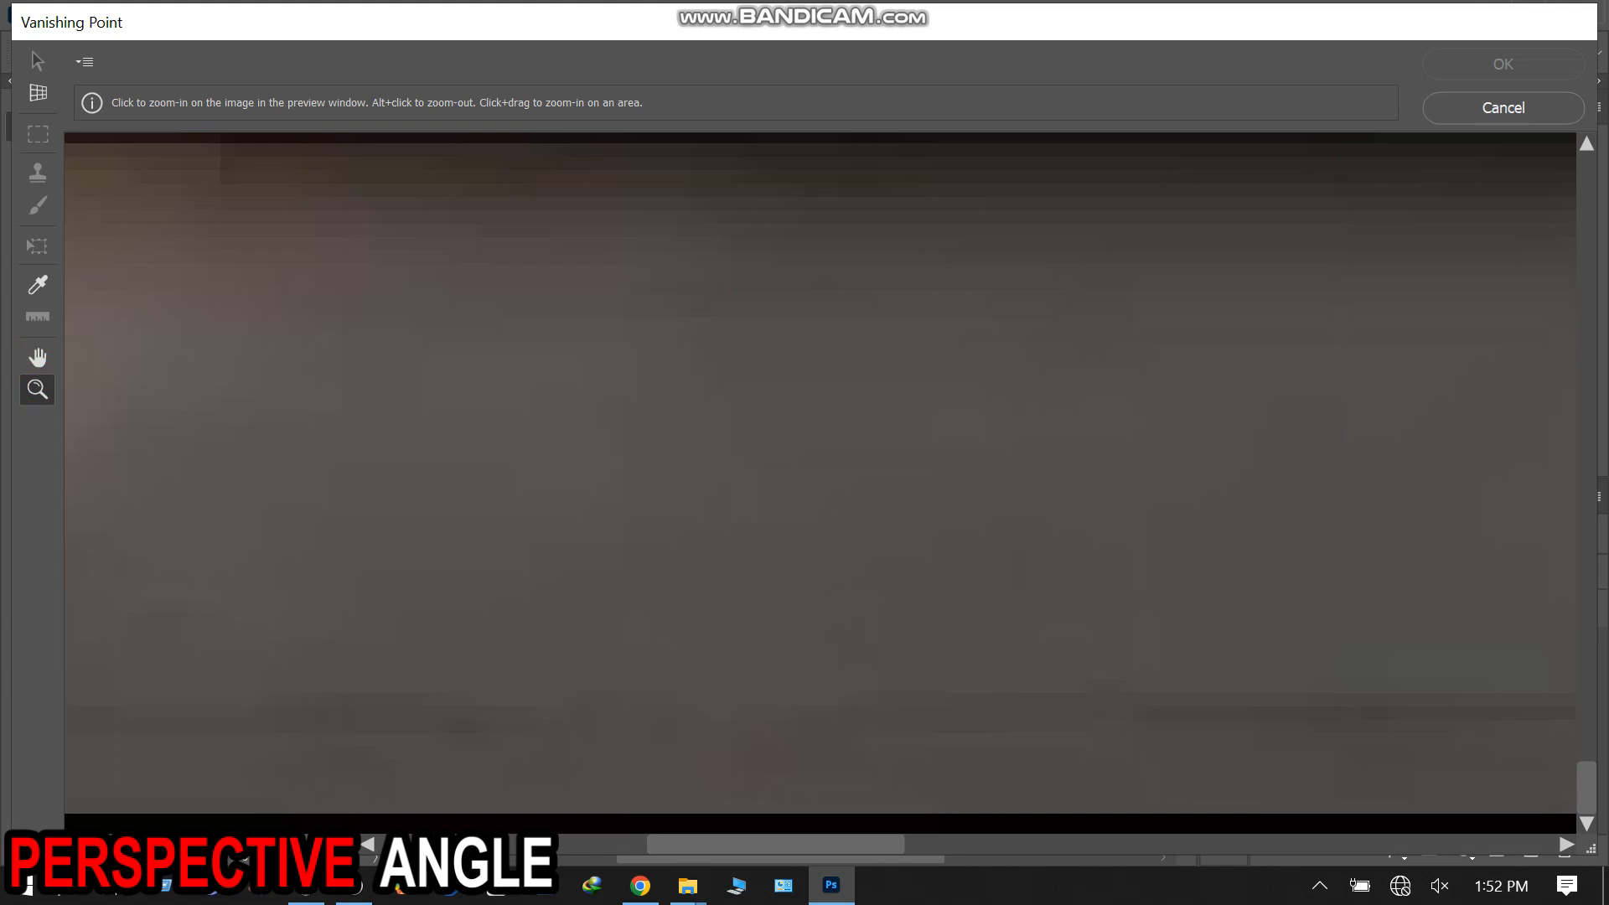
key("ctrl+minus")
key("ctrl+minus")
key("ctrl+minus")
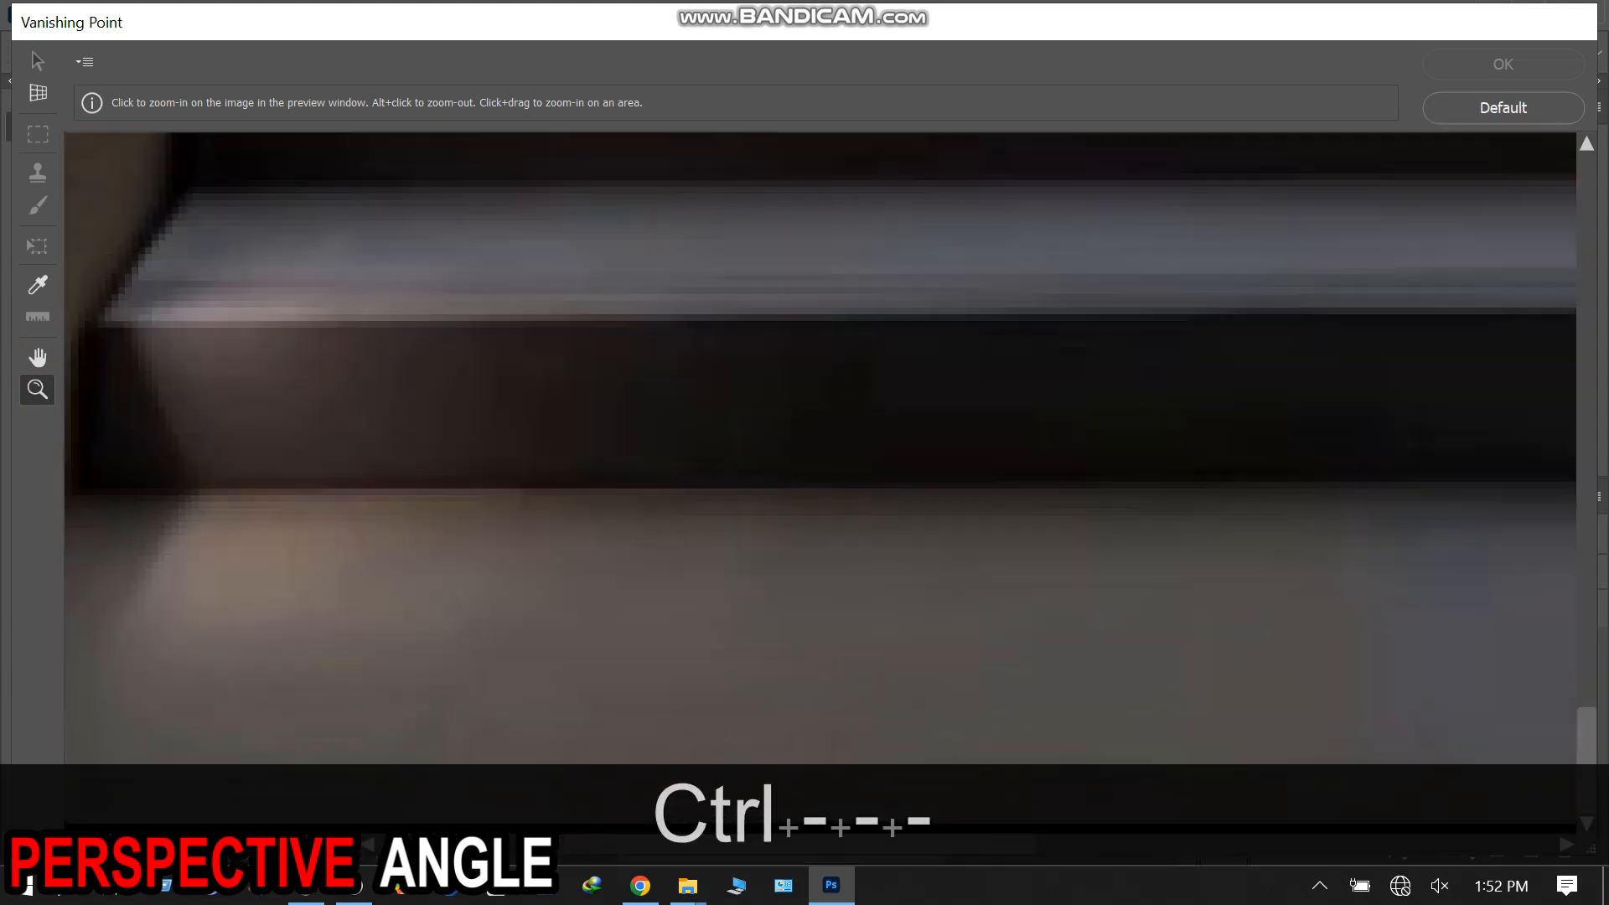
key("ctrl+minus")
key("ctrl+minus")
key("ctrl+minus")
key("ctrl+minus")
key("ctrl+minus")
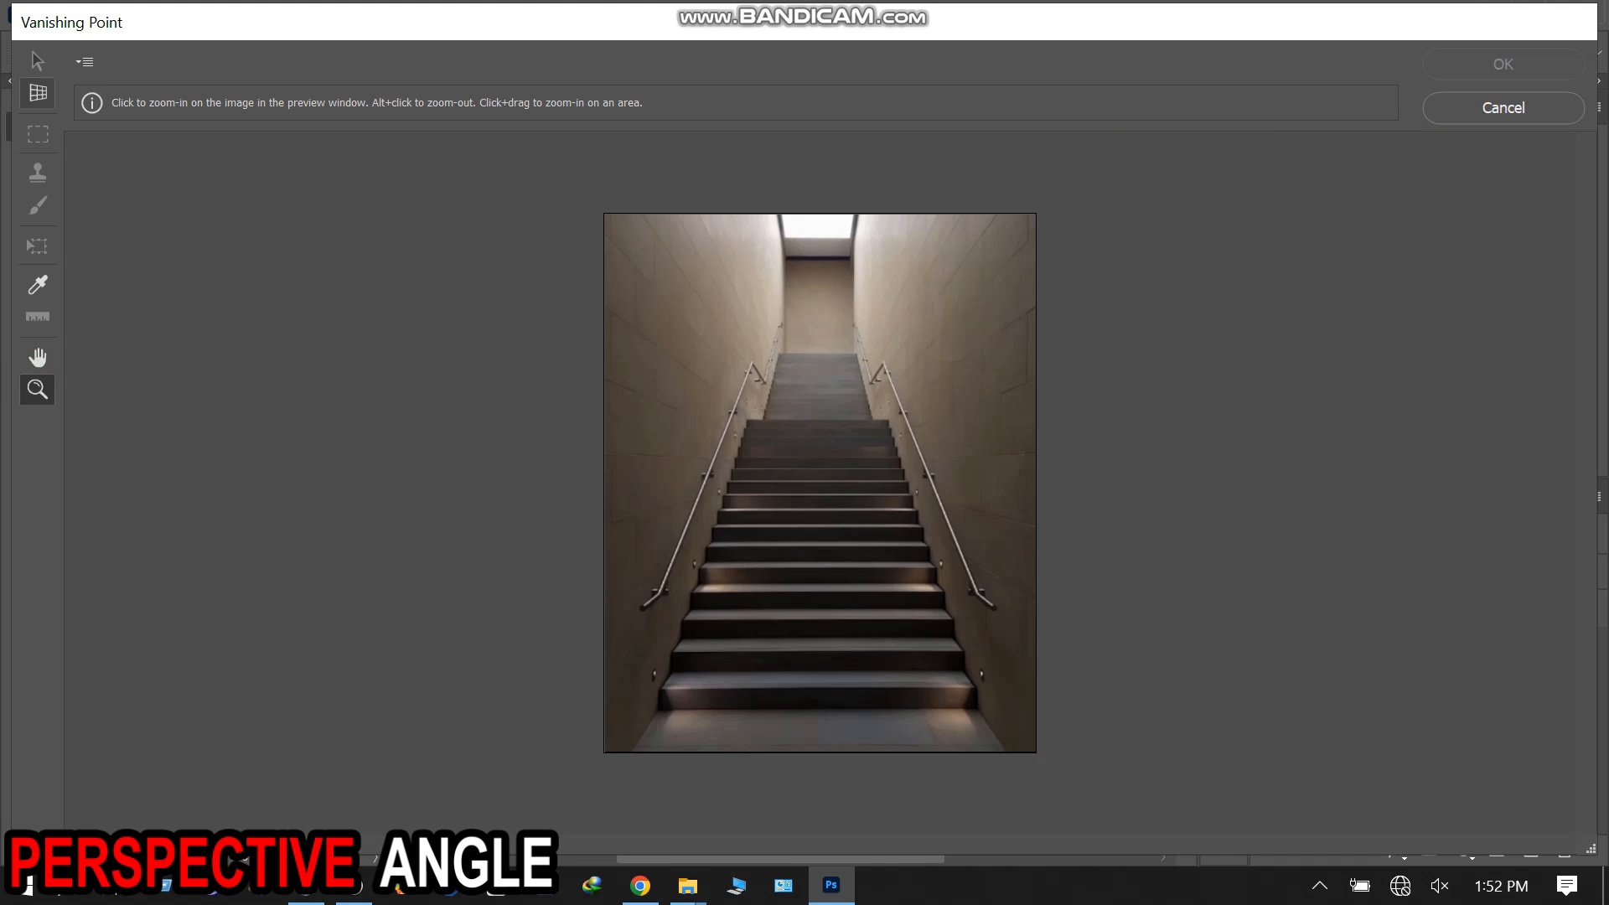
- Create a four-corner perspective plane covering the floor area in front of the lowest stair
left_click(37, 92)
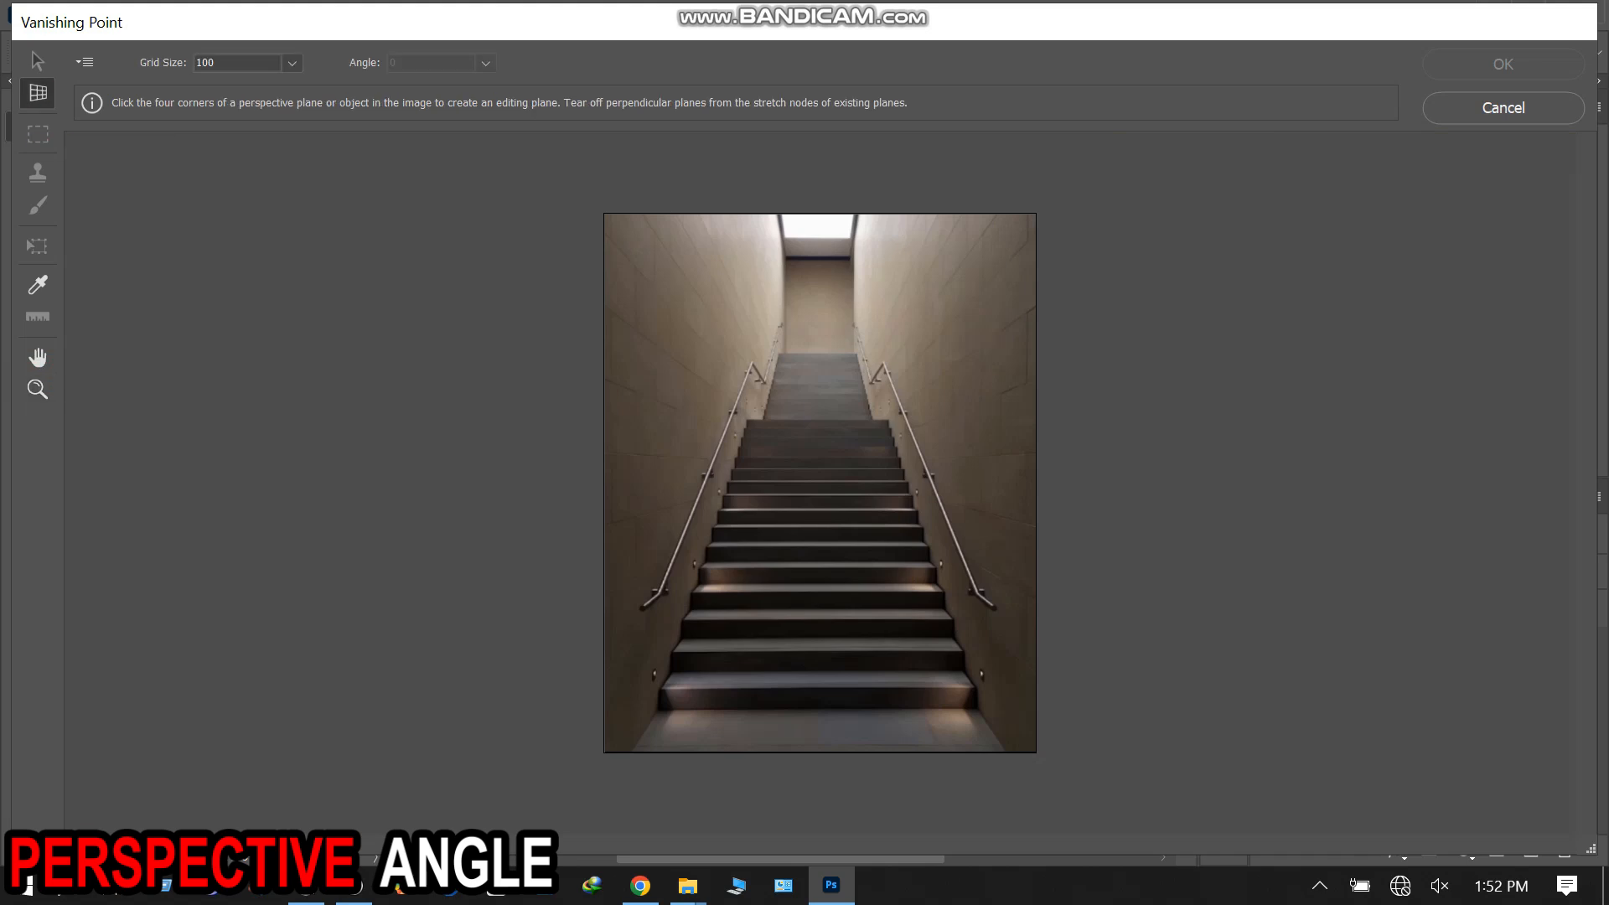
left_click(654, 711)
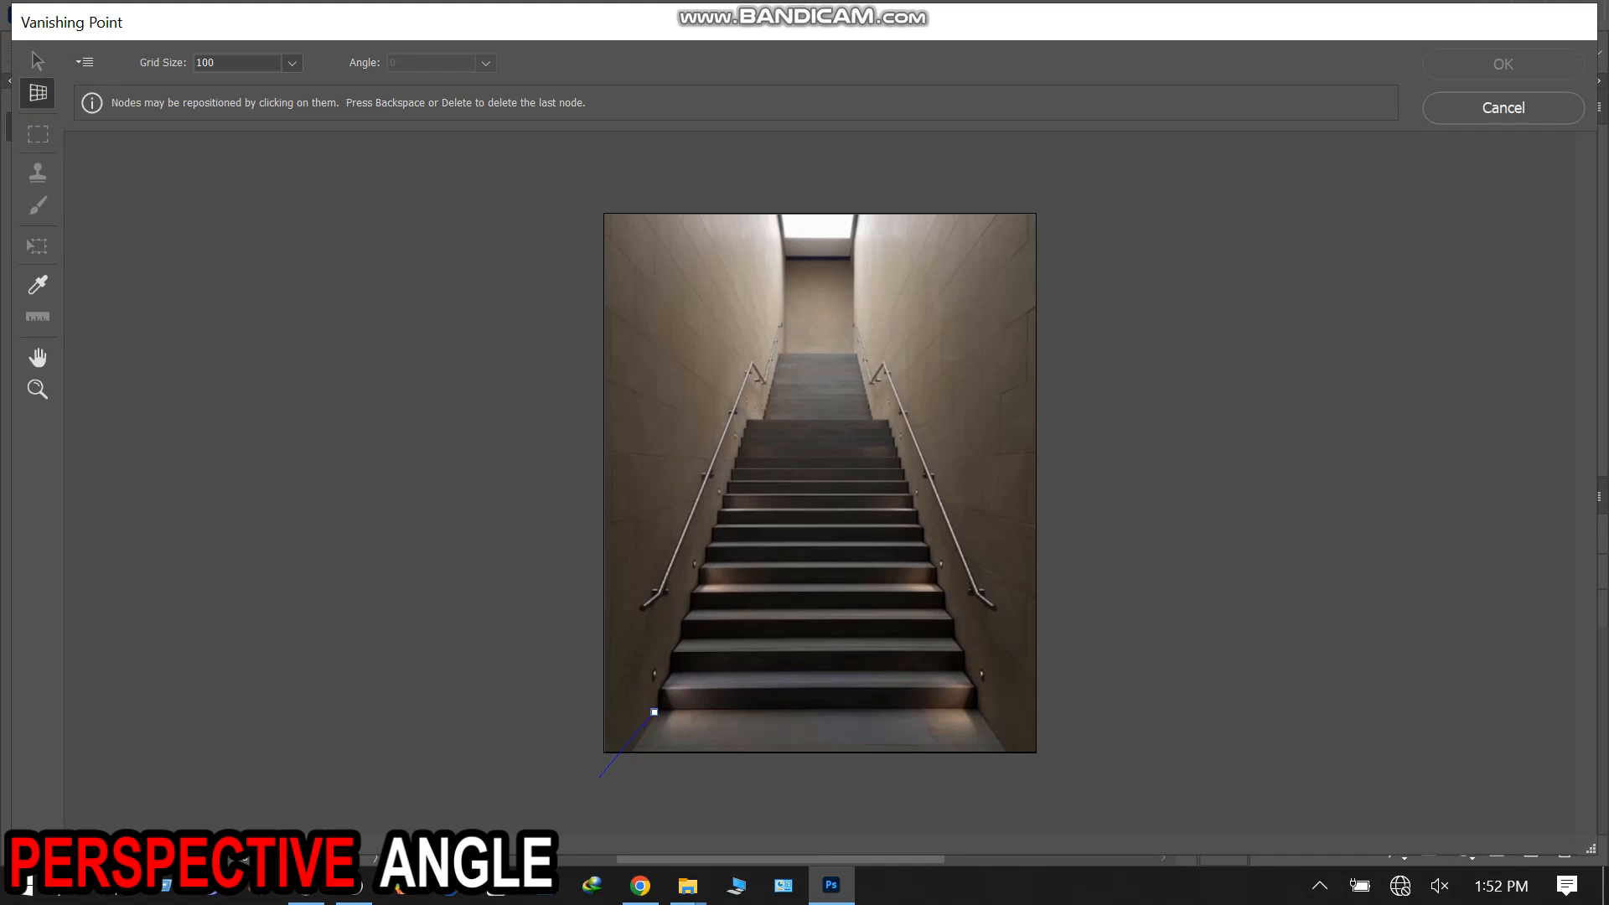
key("BackSpace")
left_click(659, 708)
left_click(629, 752)
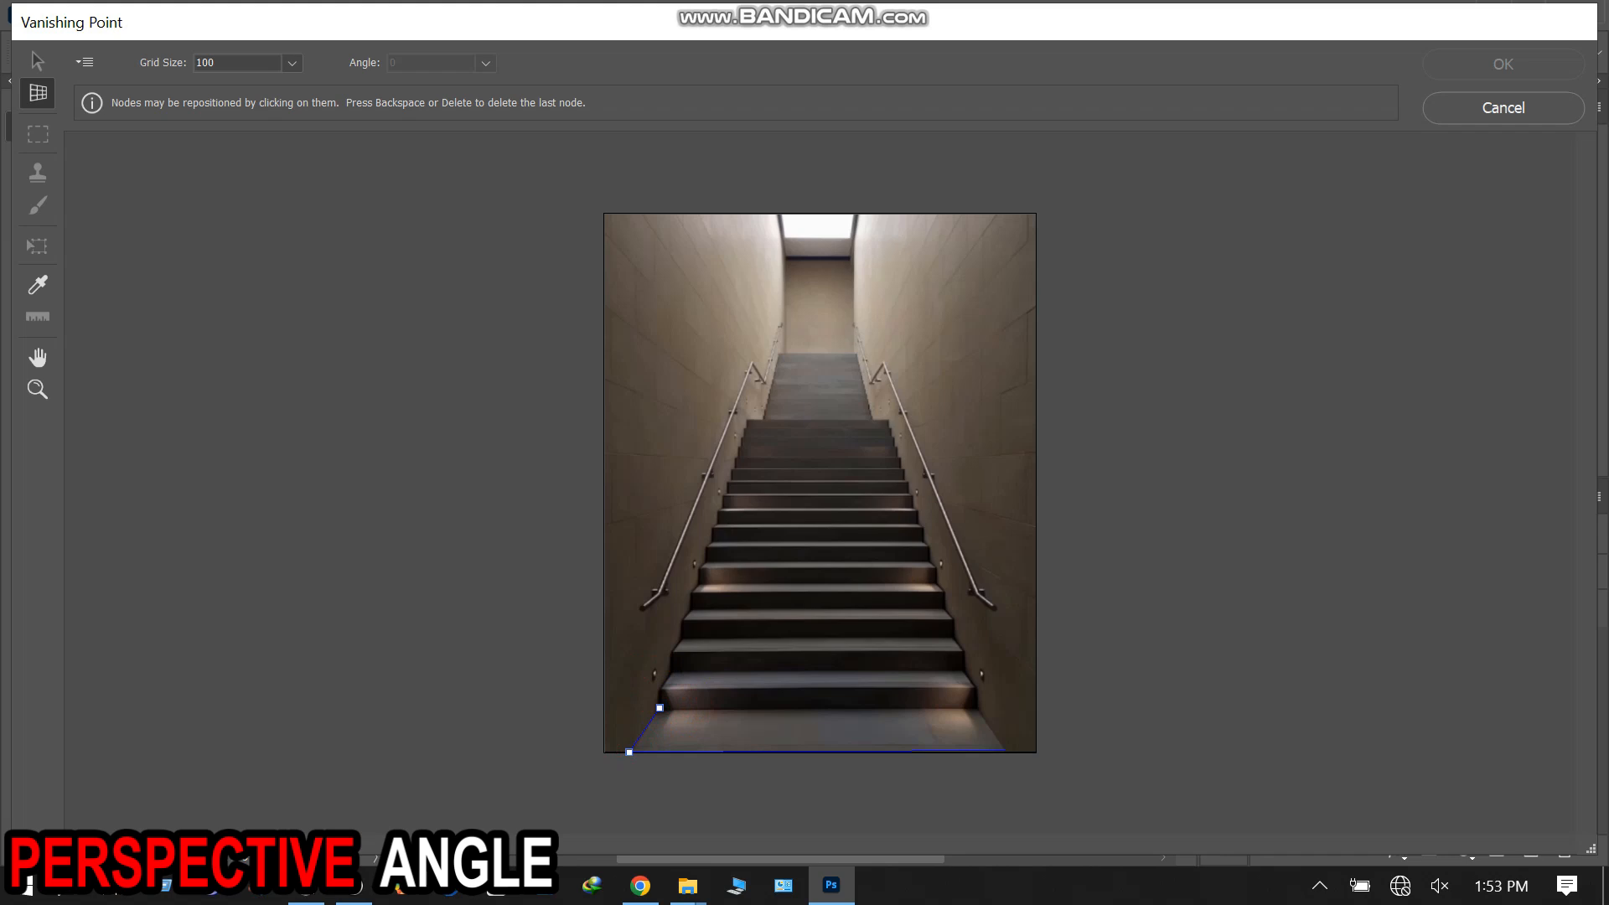
left_click(1004, 751)
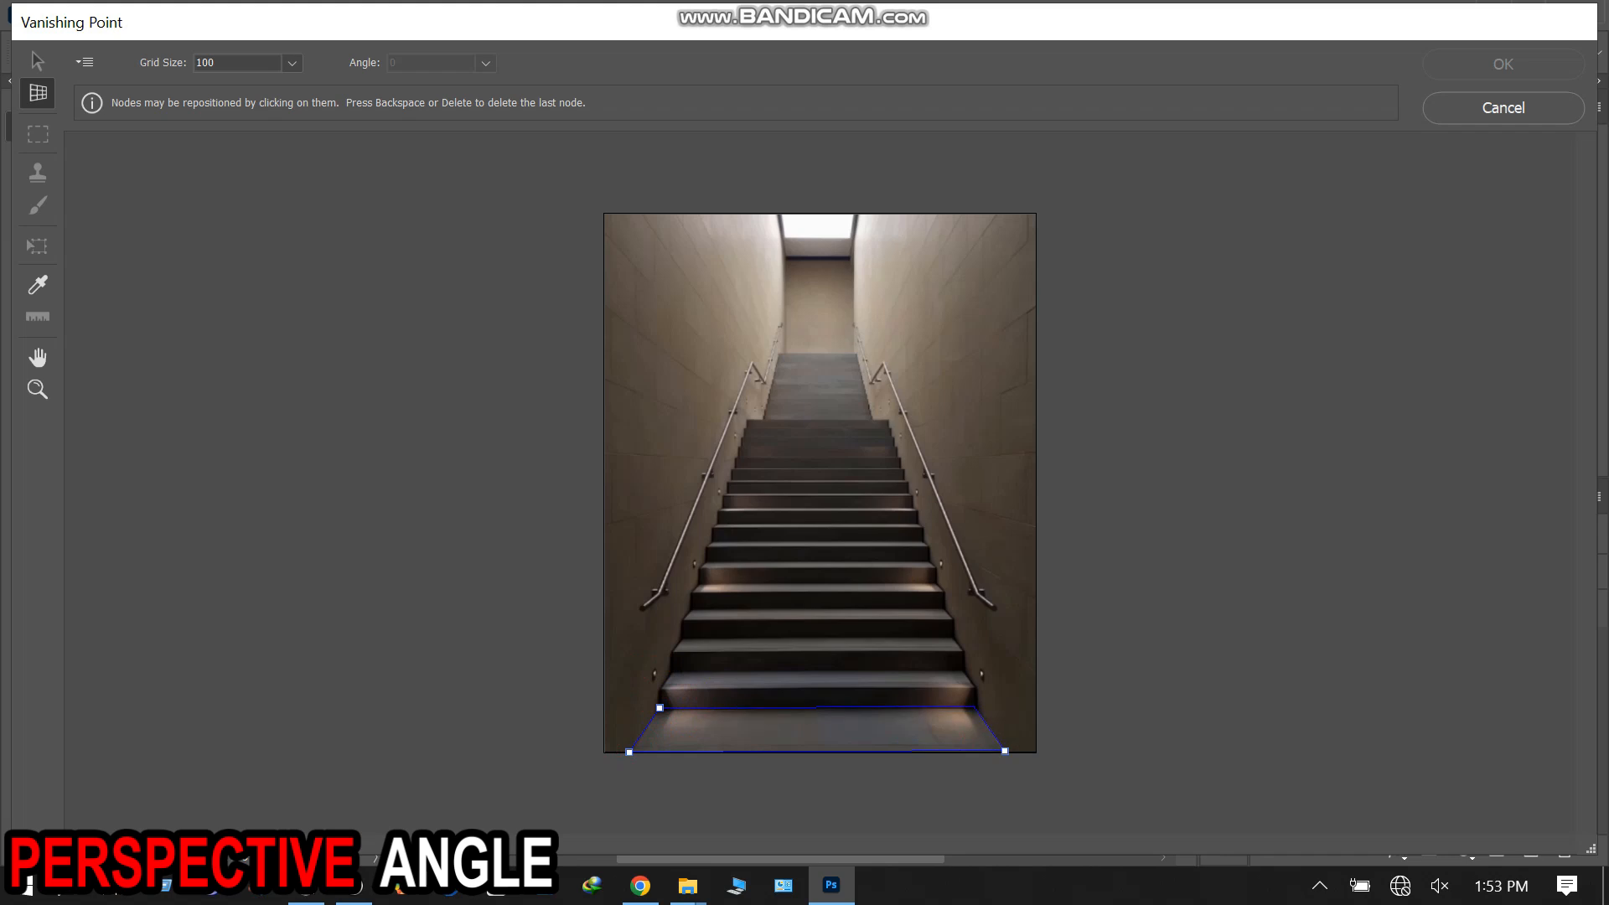
left_click(975, 708)
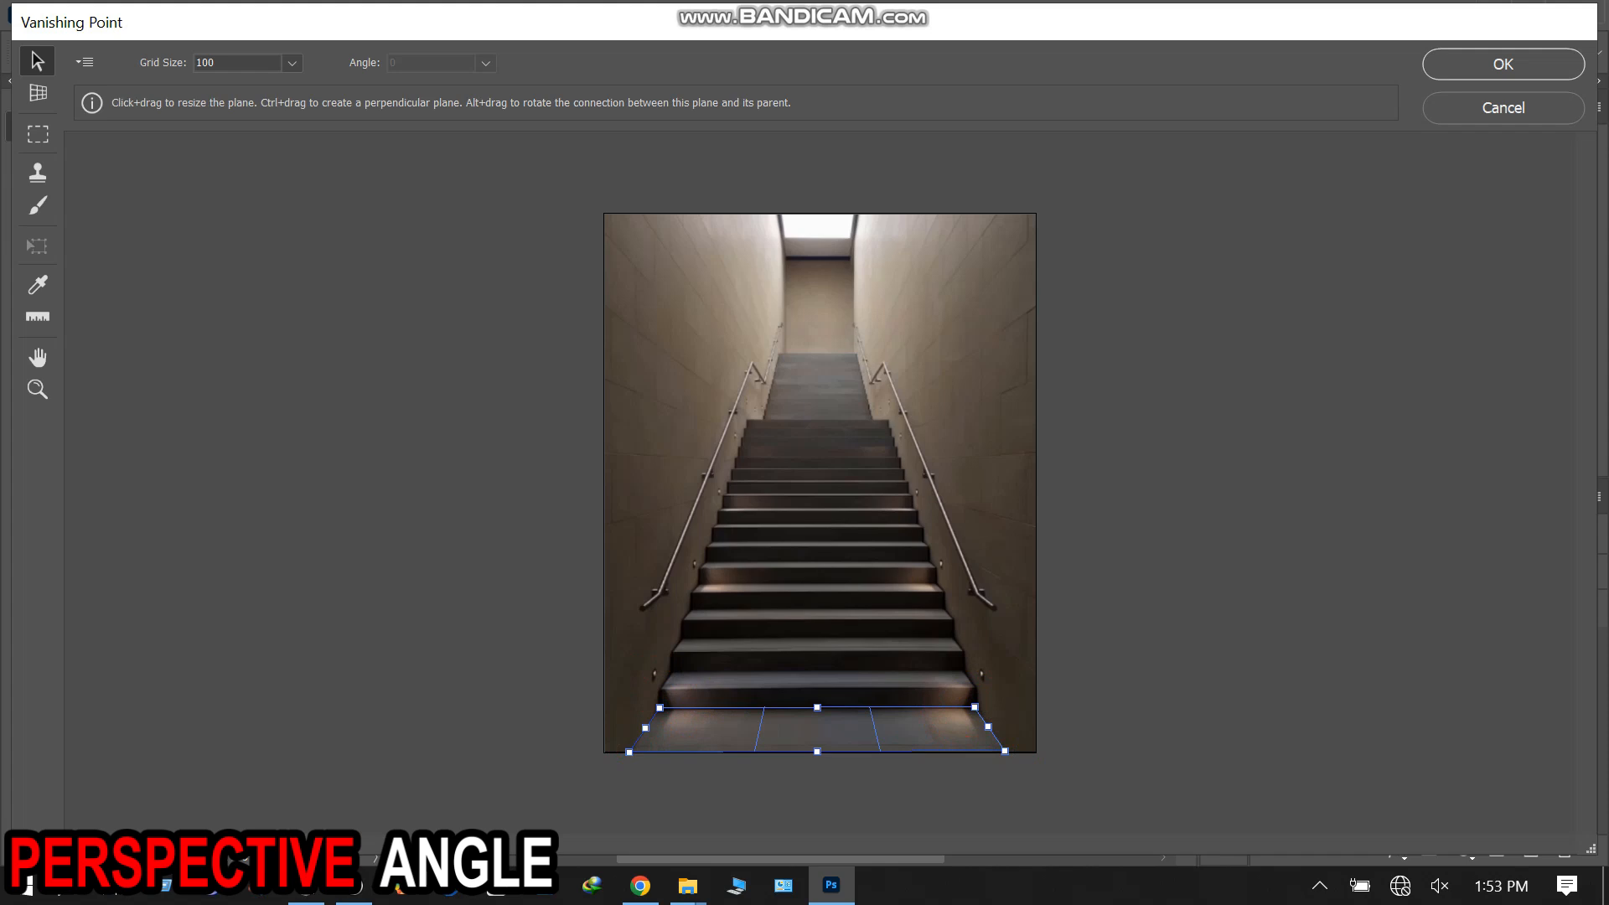
- Pull connected perpendicular planes from the floor plane up over the risers and treads of the first four stairs
key("ctrl")
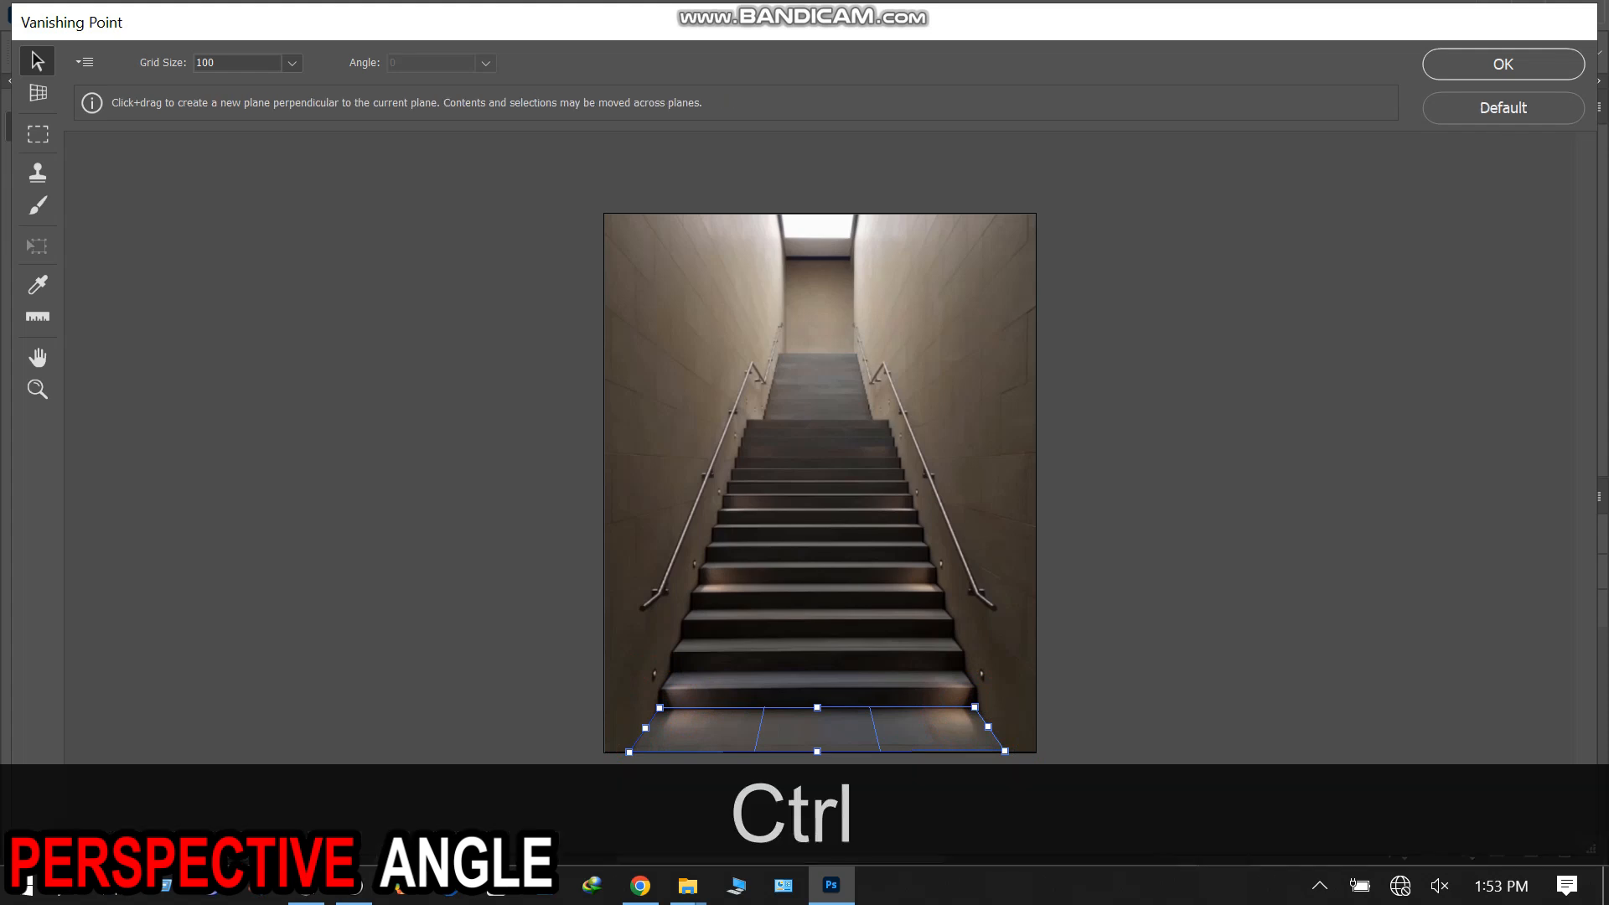
left_click_drag(817, 708, 817, 582)
key("ctrl")
key("ctrl")
key("ctrl")
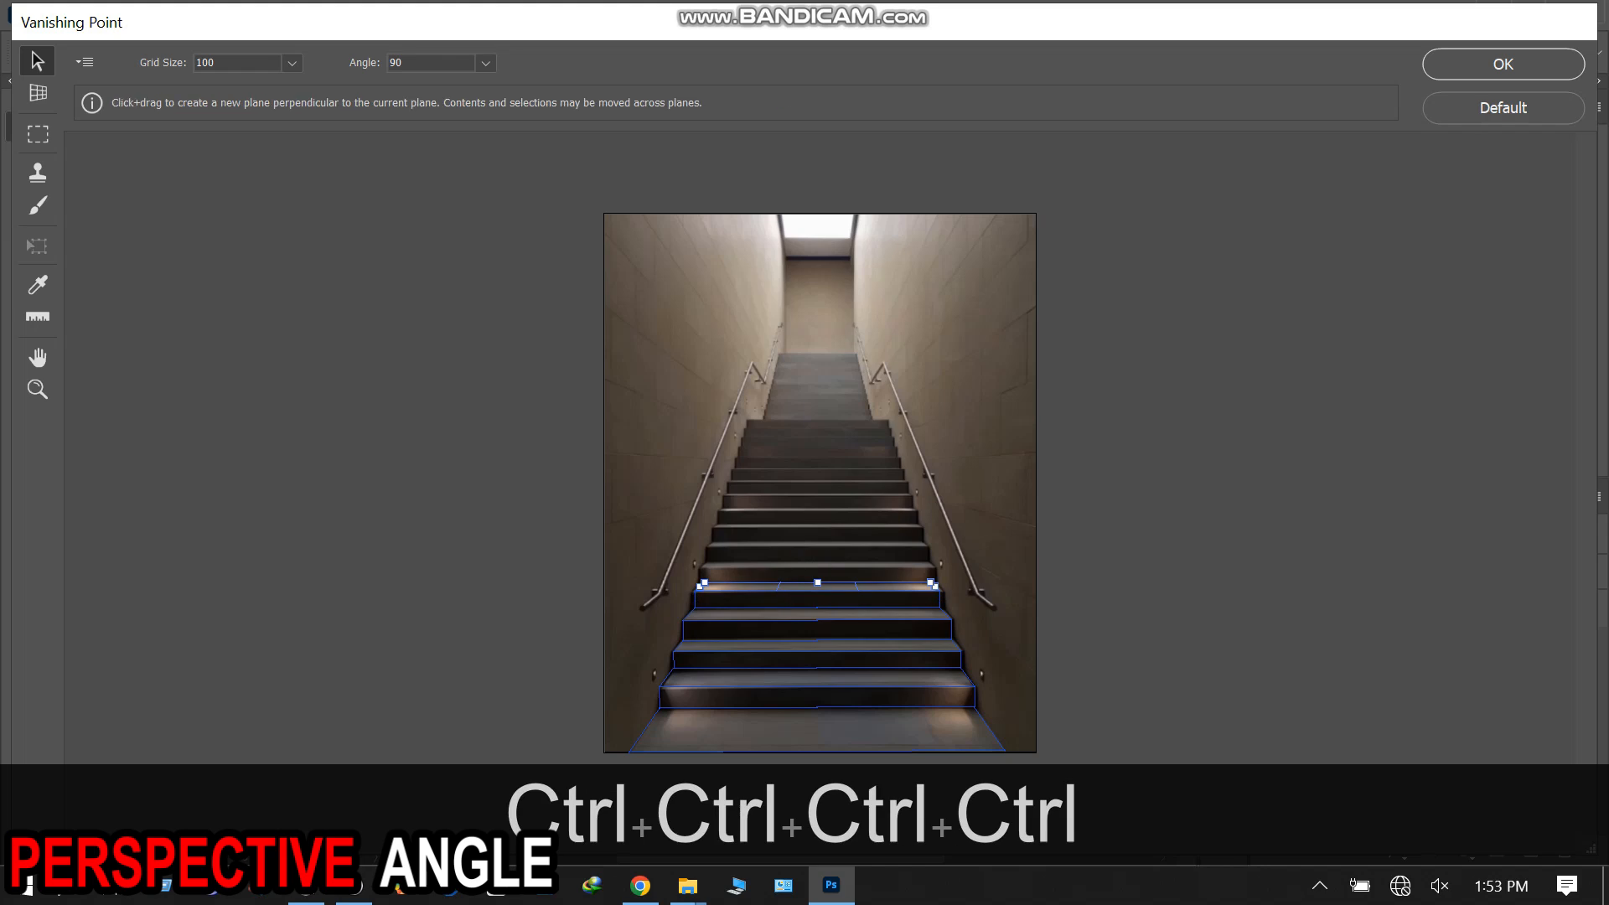
- Continue the chain of perpendicular planes over the following treads and risers, up to the eighth riser
left_click_drag(817, 581, 818, 511)
key("ctrl")
key("ctrl")
key("ctrl")
key("ctrl")
key("ctrl")
key("ctrl")
key("ctrl")
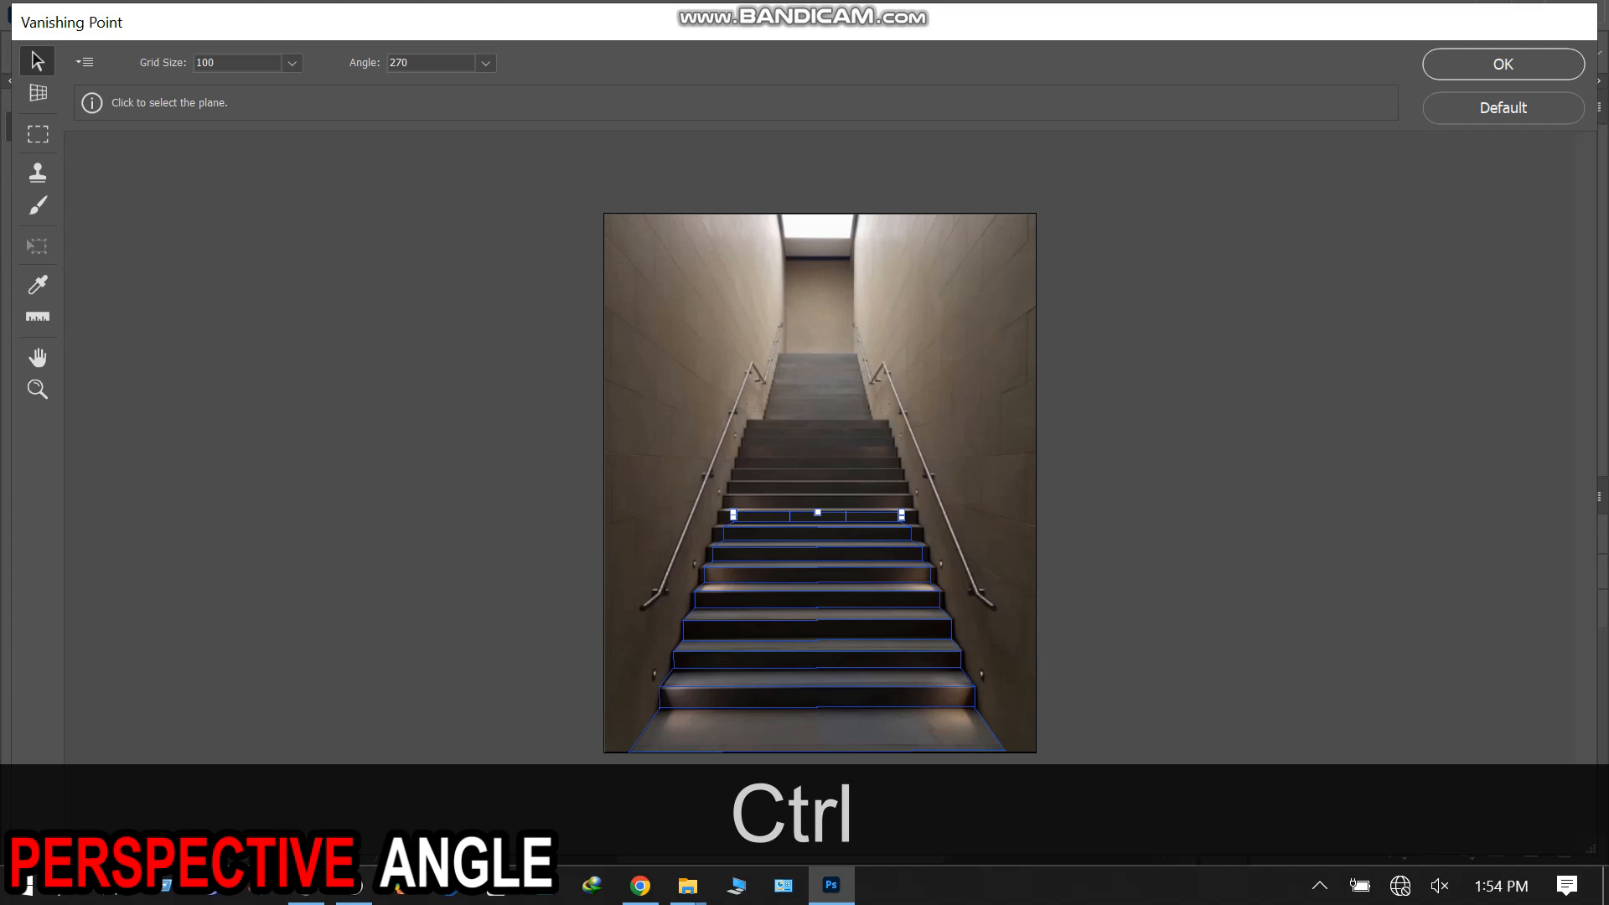
- Paste the copied carpet onto the stair planes and adjust its front and back edges with the Transform tool
key("ctrl+v")
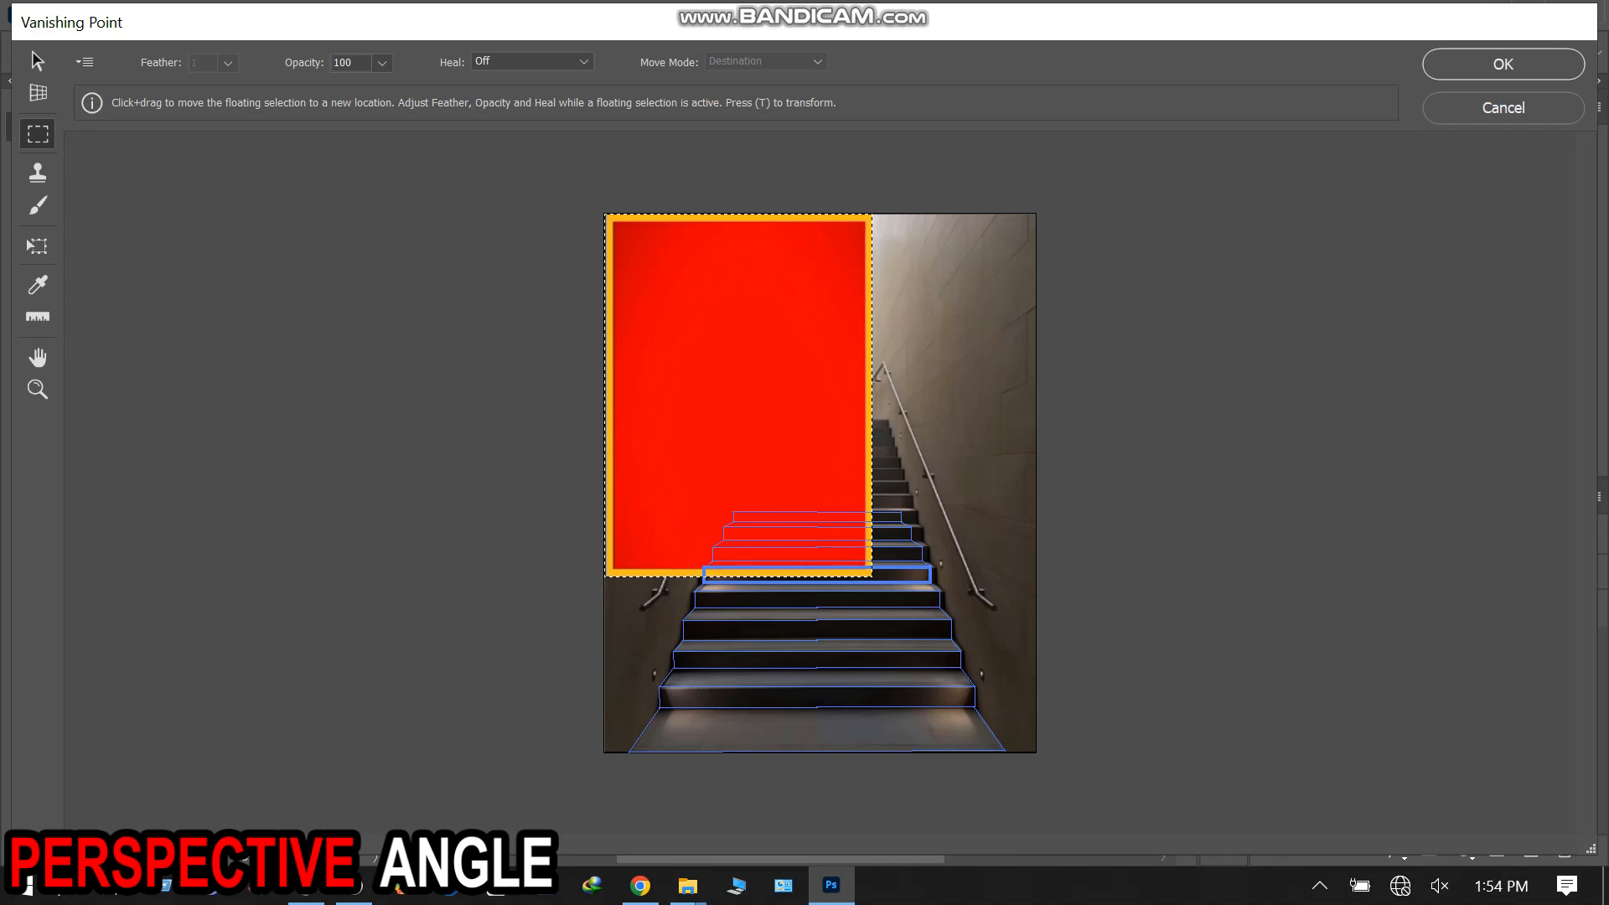
left_click_drag(746, 360, 815, 574)
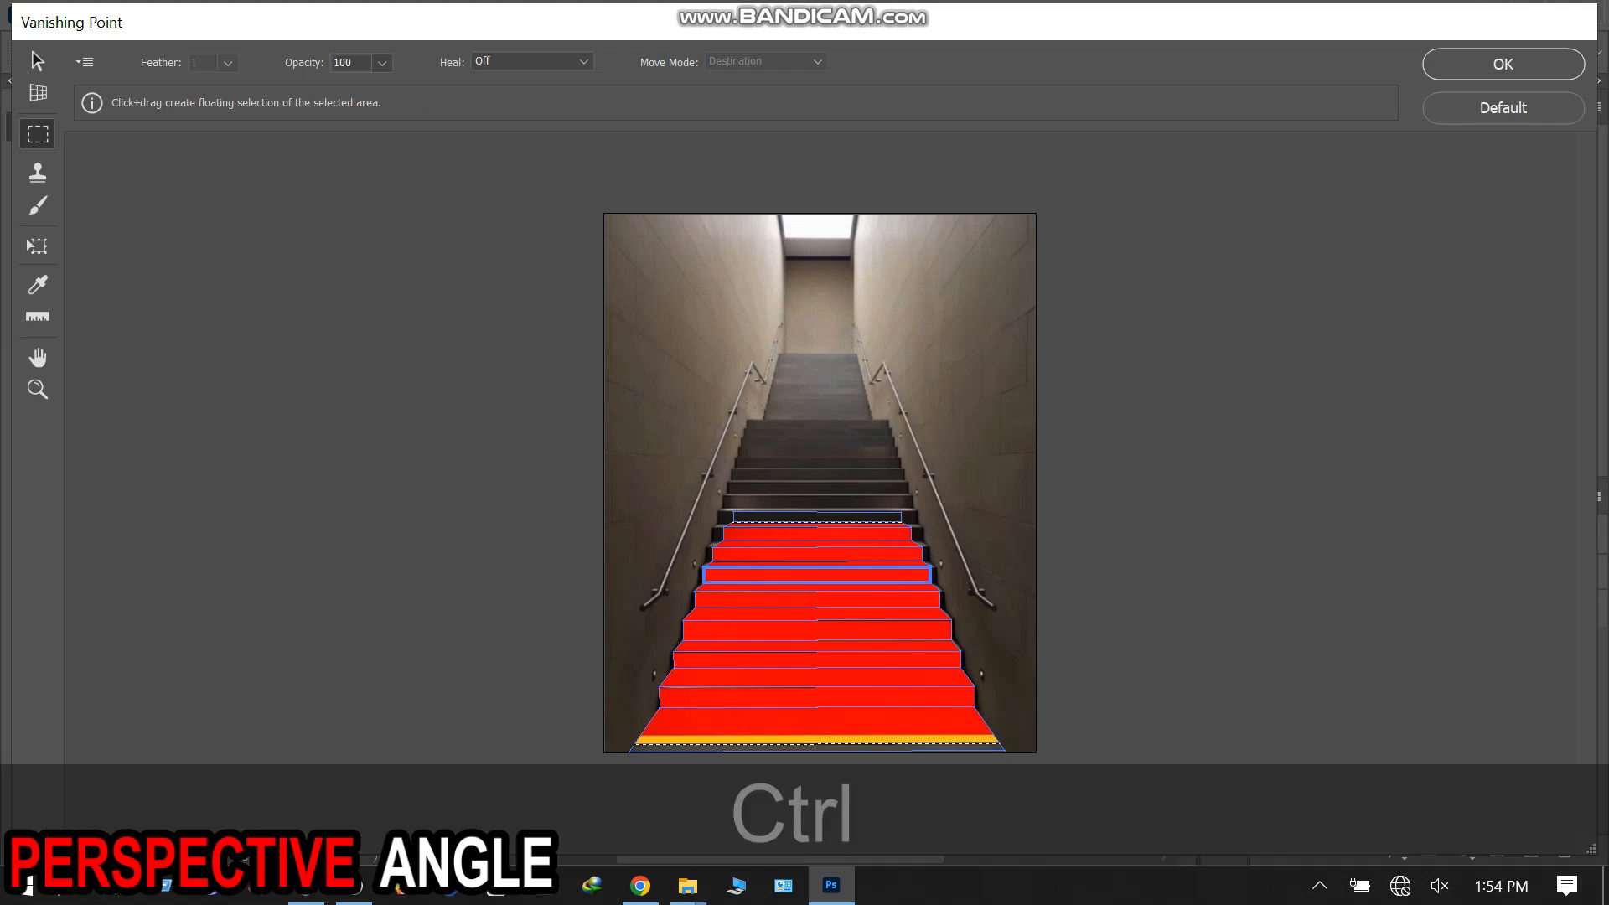
key("ctrl+t")
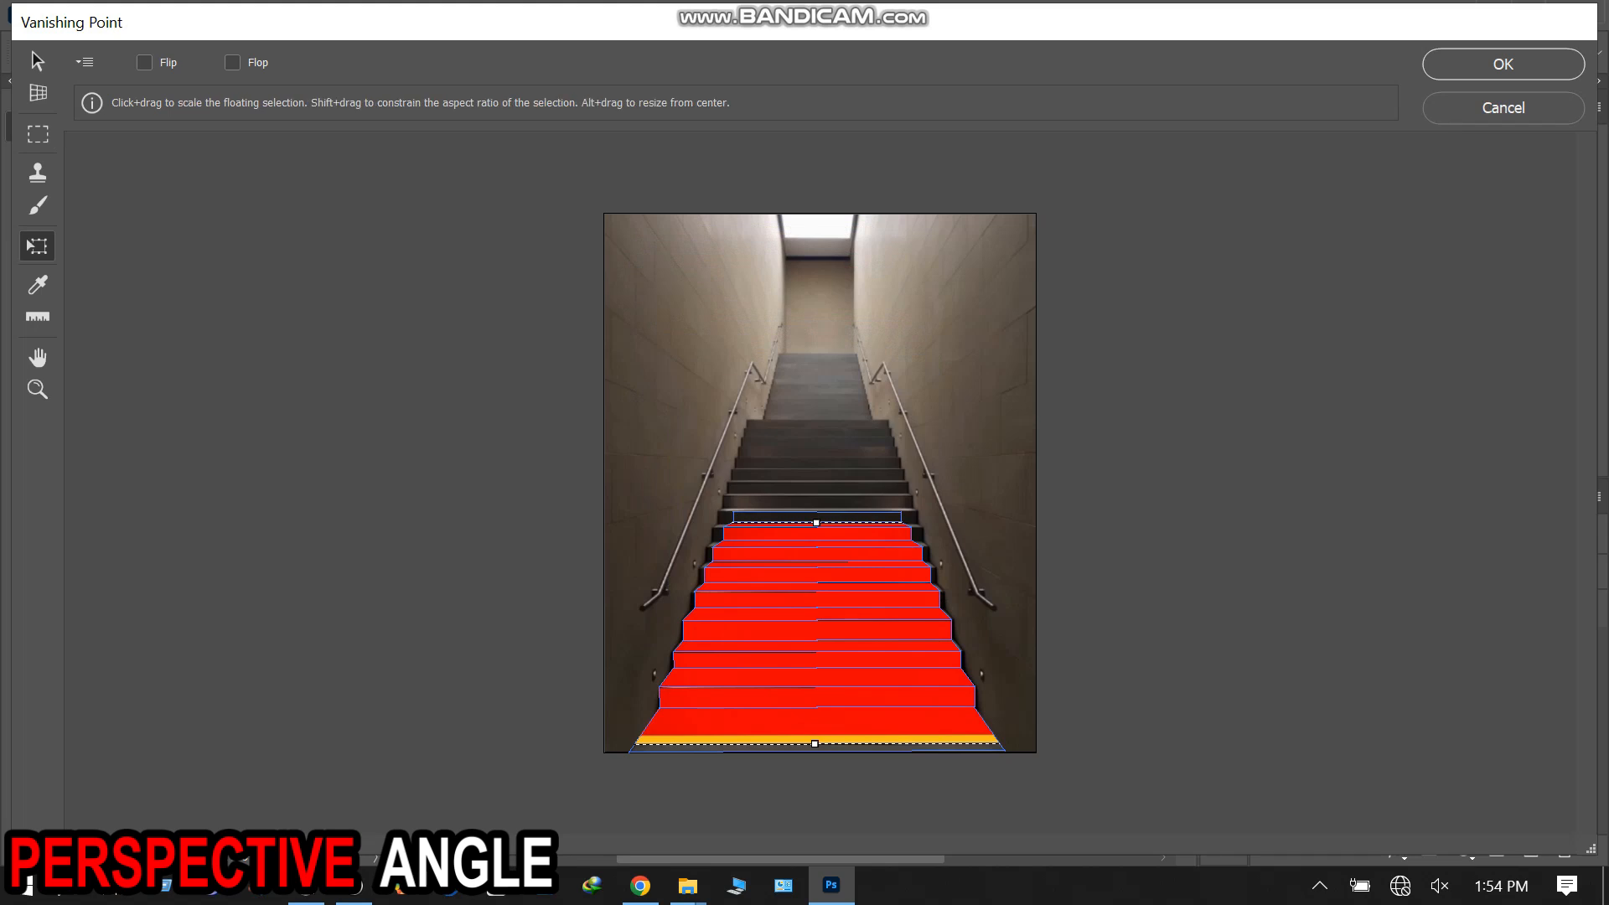
left_click_drag(814, 743, 815, 737)
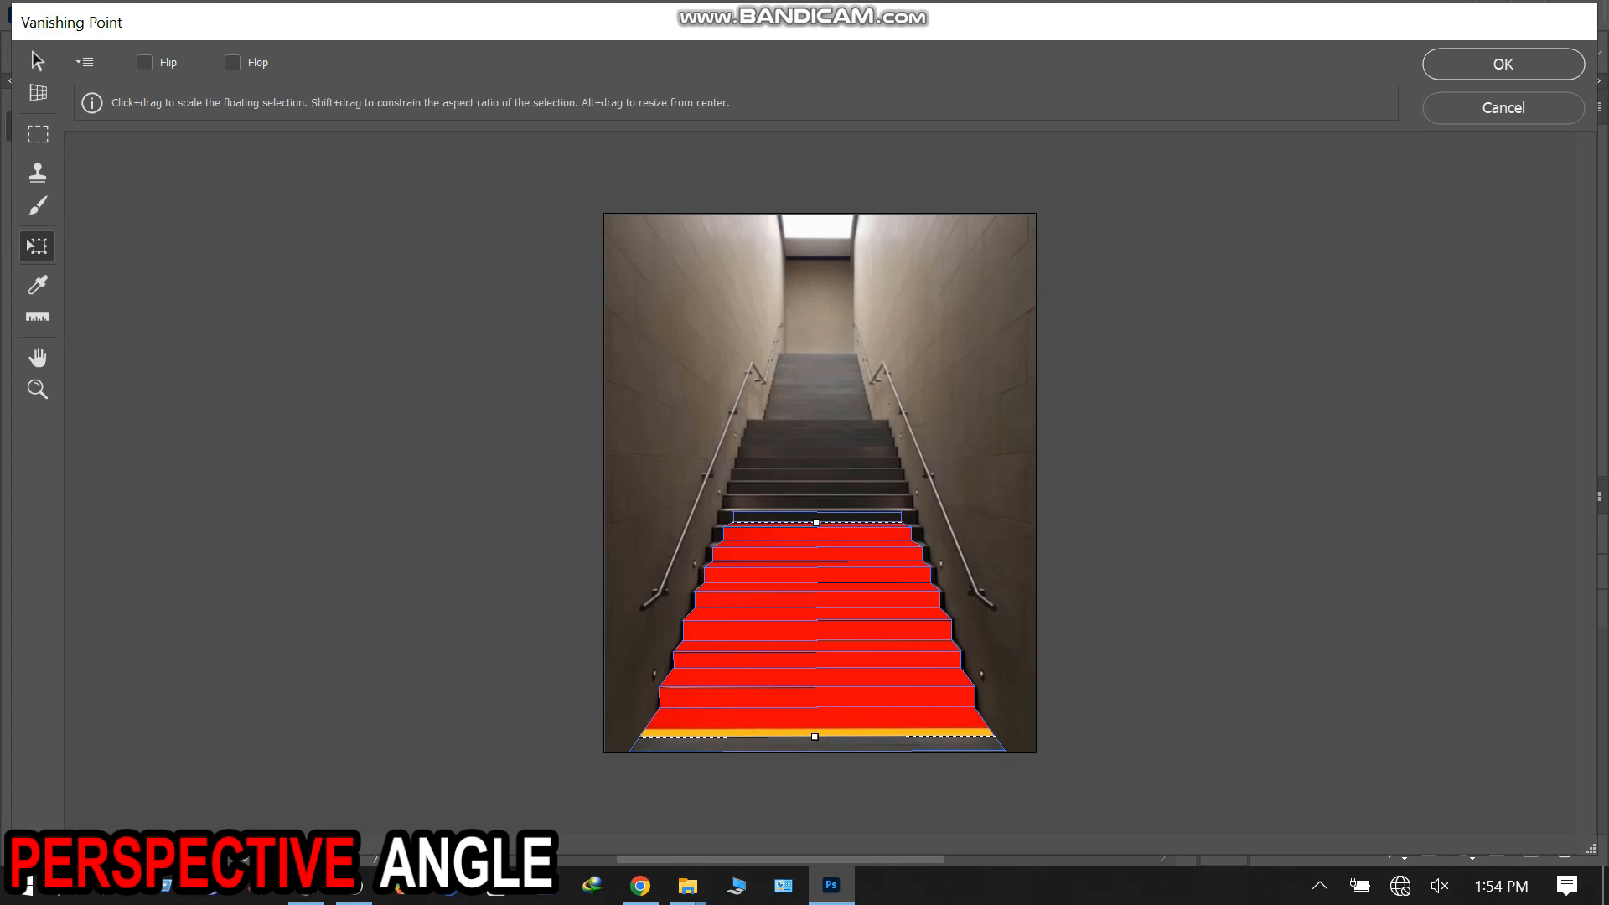
left_click_drag(816, 522, 816, 512)
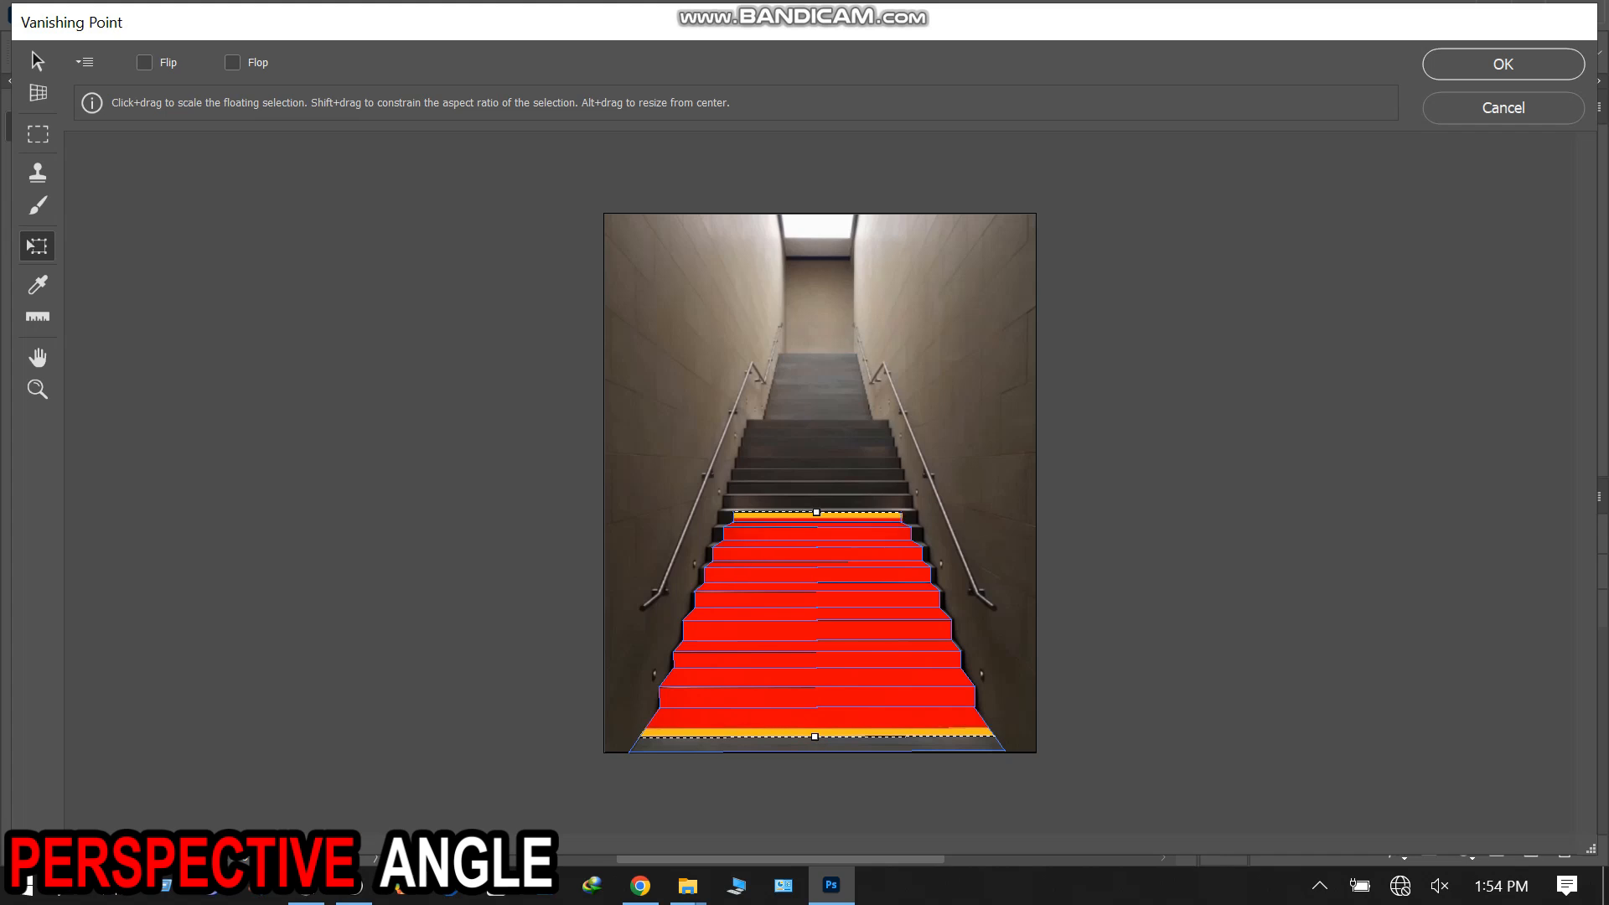
left_click_drag(816, 512, 816, 522)
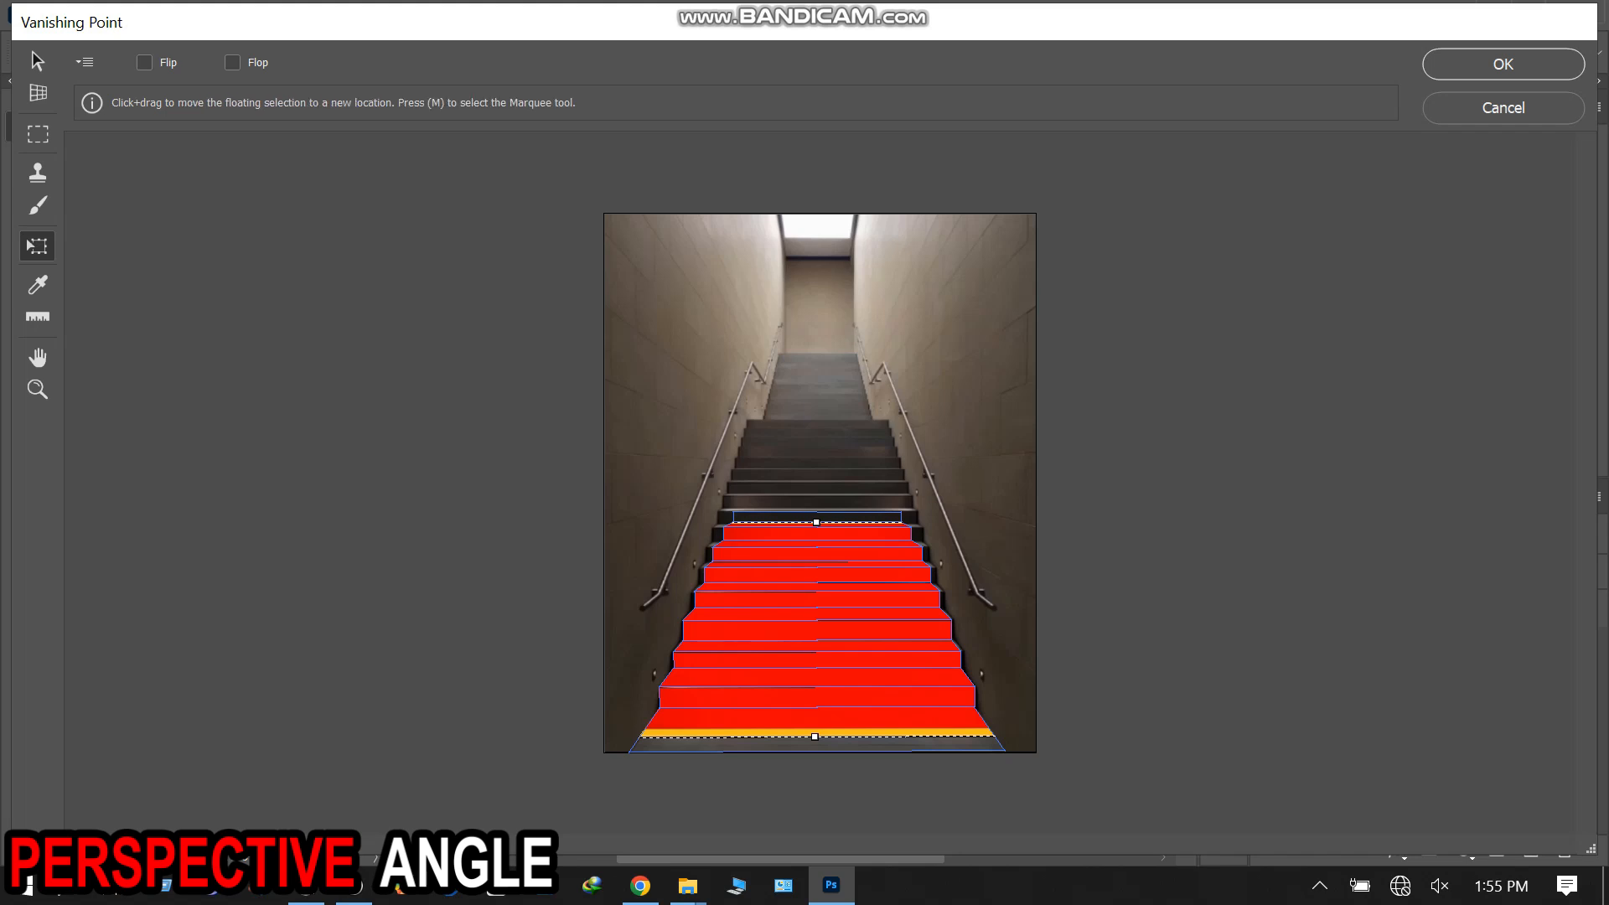
- Narrow the carpet and reposition it centrally on the stairs, with its yellow border showing on both sides and the front
mouse_move(815, 629)
left_mouse_down()
mouse_move(815, 599)
mouse_move(822, 638)
left_mouse_up()
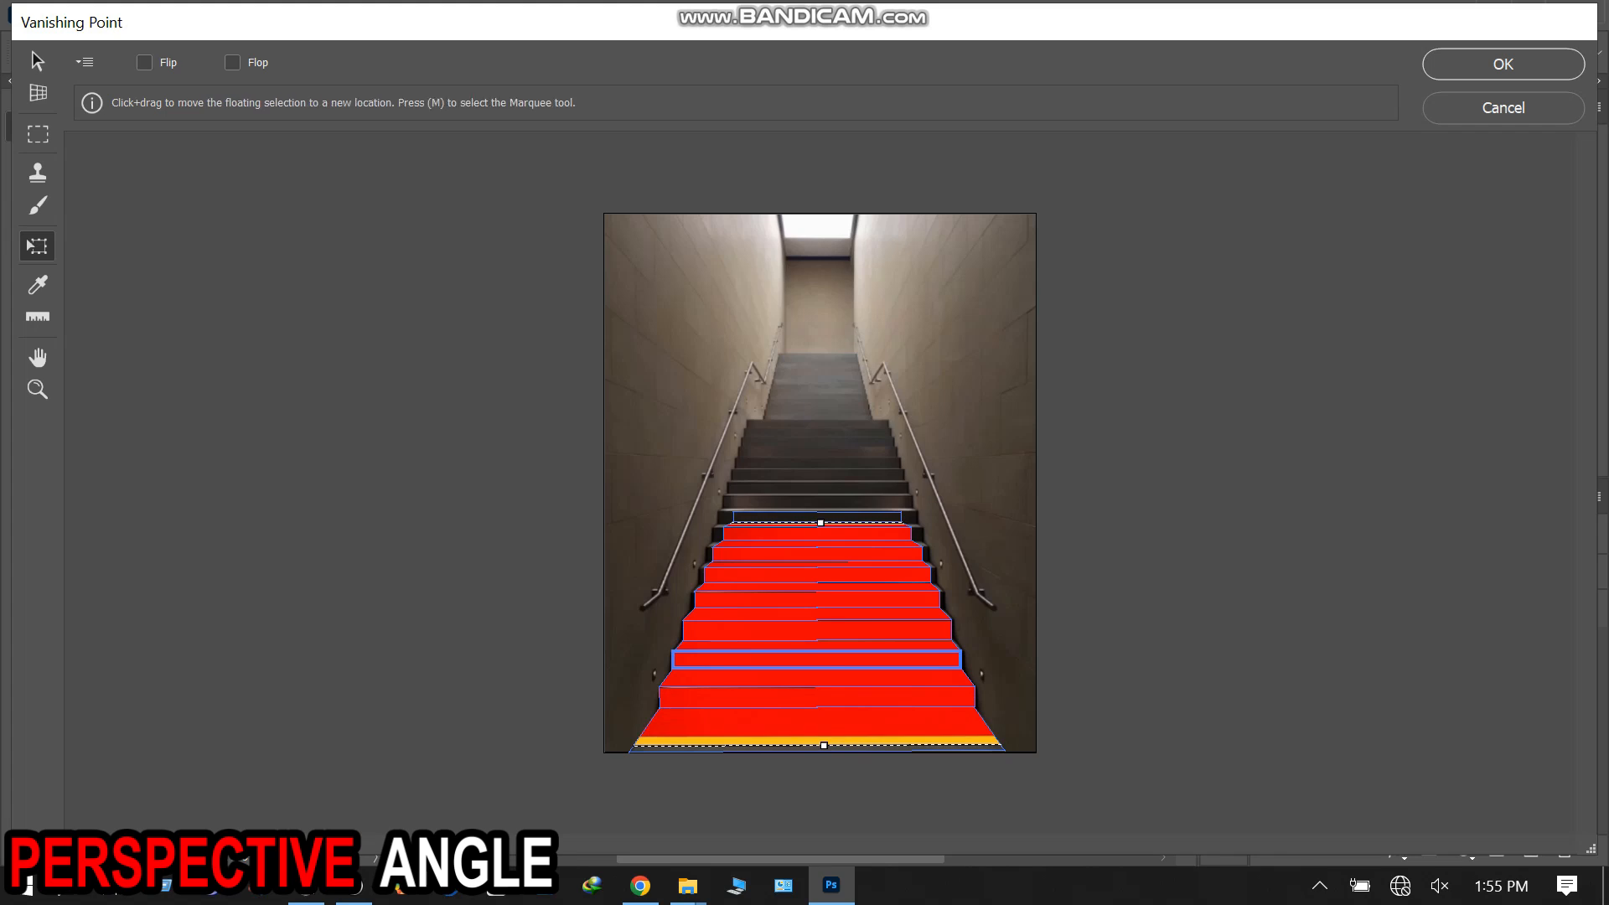
mouse_move(822, 638)
left_mouse_down()
mouse_move(814, 419)
mouse_move(820, 615)
left_mouse_up()
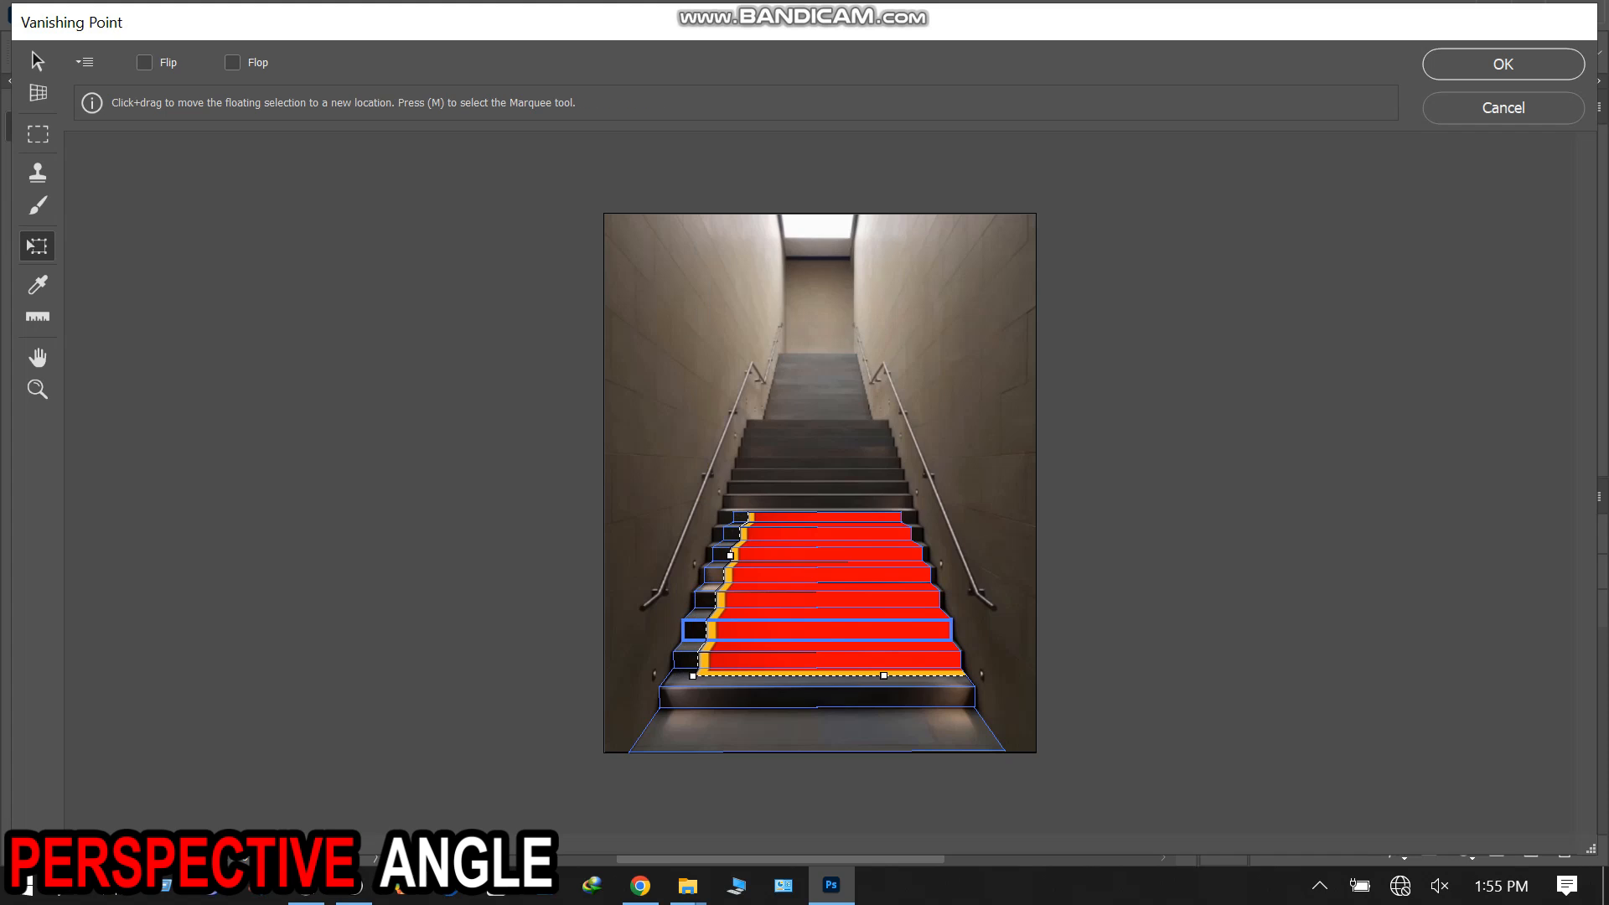
left_click_drag(731, 555, 759, 555)
left_click_drag(838, 630, 808, 687)
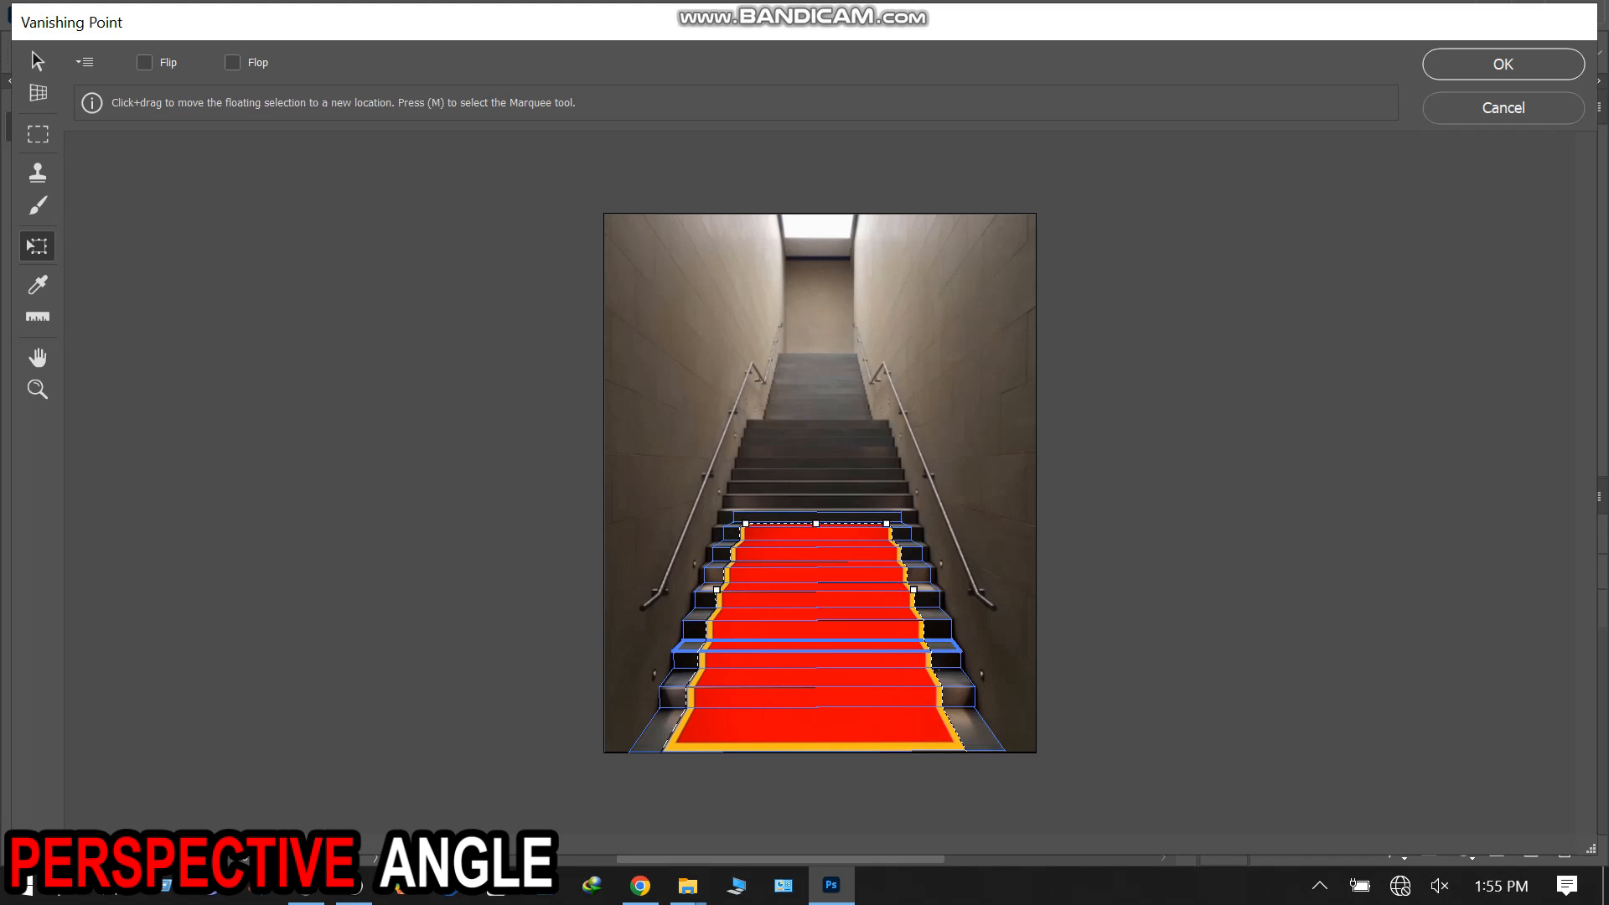
- Widen the carpet on both sides to nearly the full stair width and apply the Vanishing Point filter
left_click_drag(716, 589, 707, 589)
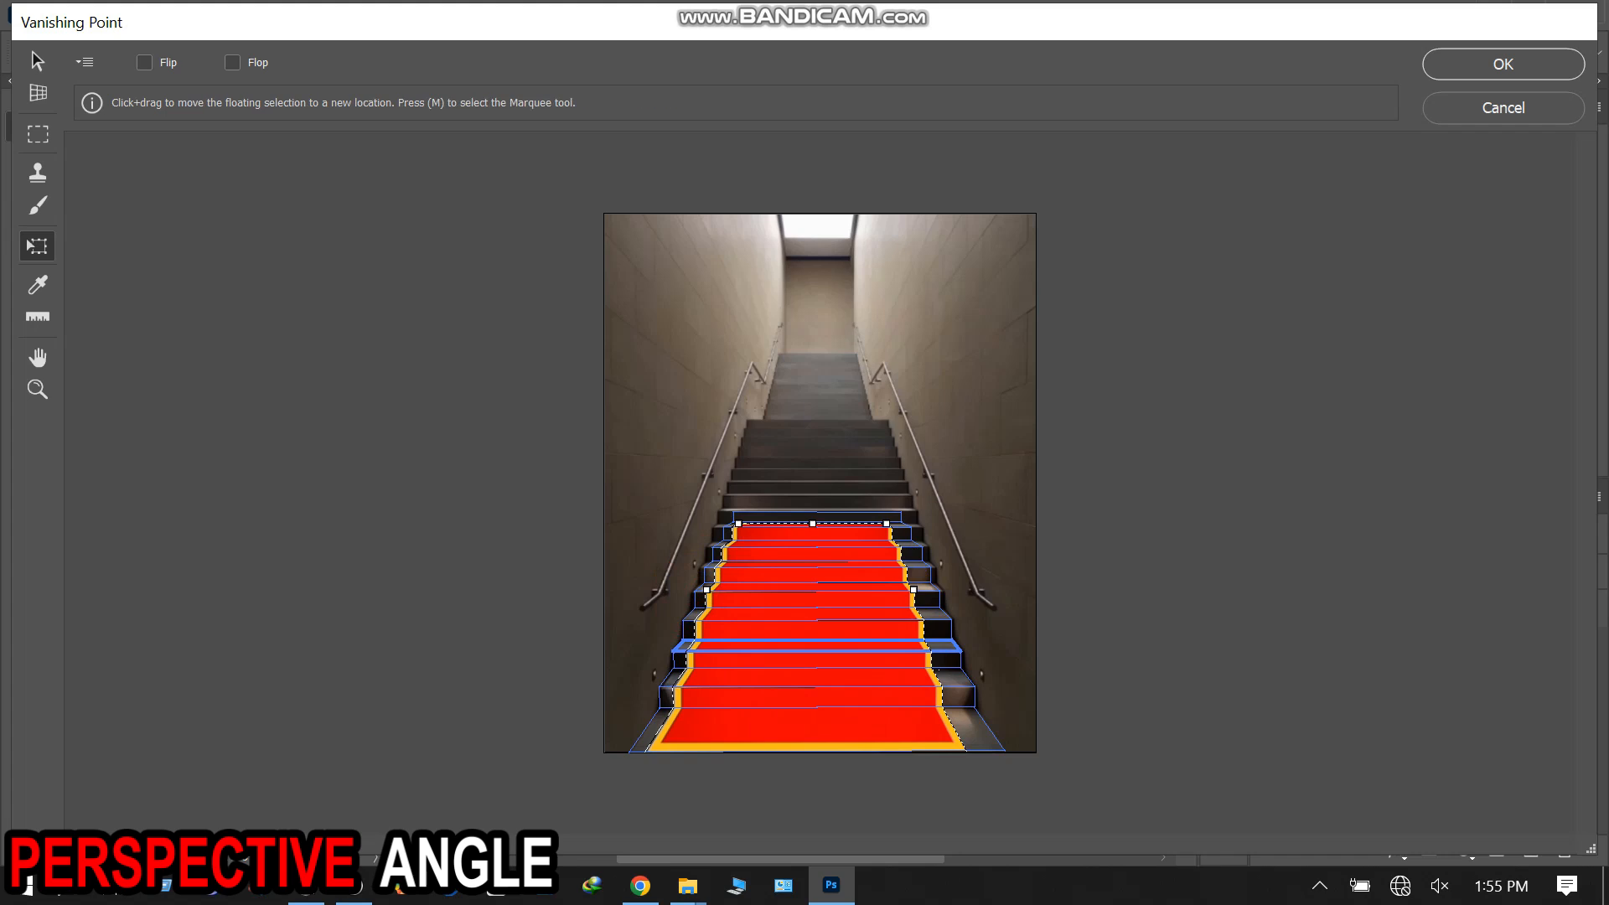
left_click_drag(913, 589, 929, 589)
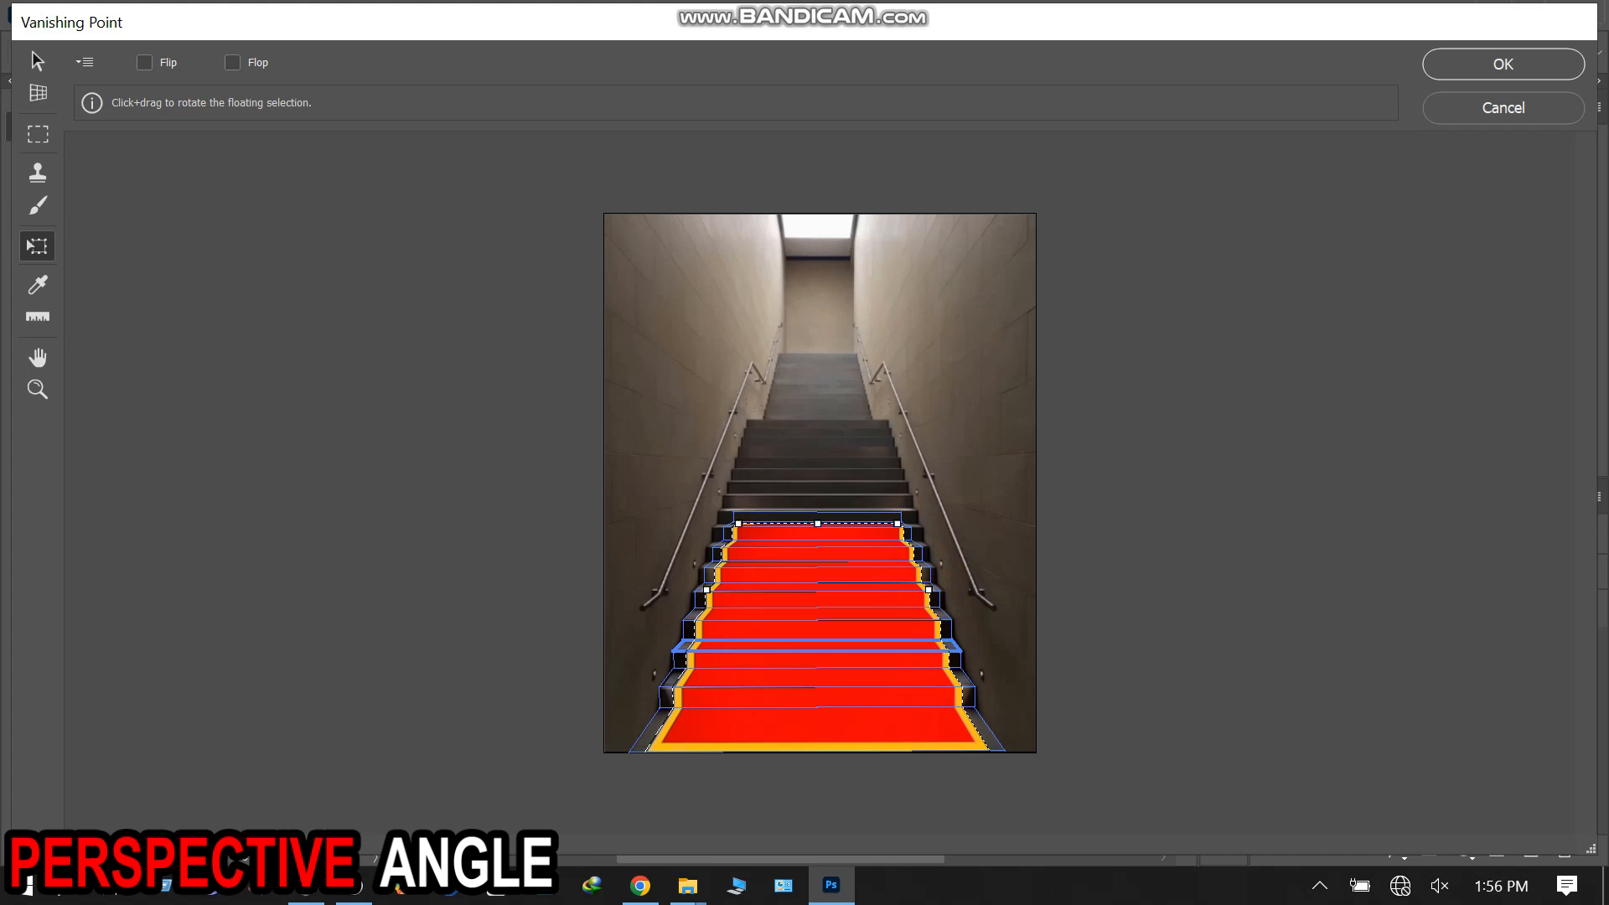
left_click(1503, 64)
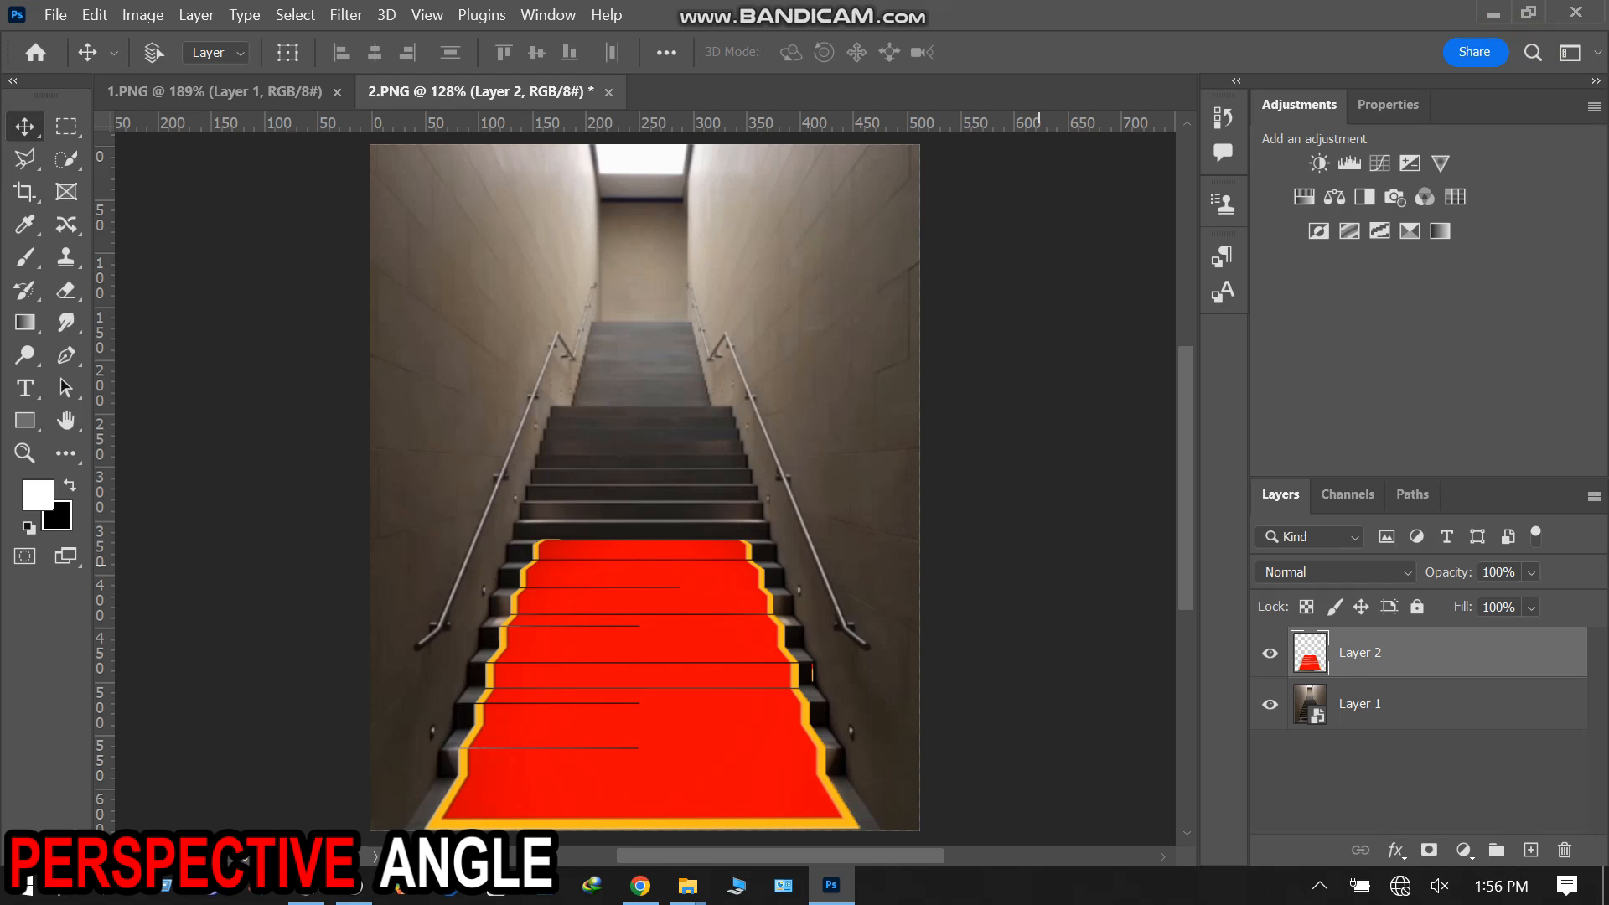
- Raise the black limit of the carpet layer's Underlying Layer Blend If range to let the dark stair shadows show through
right_click(1482, 654)
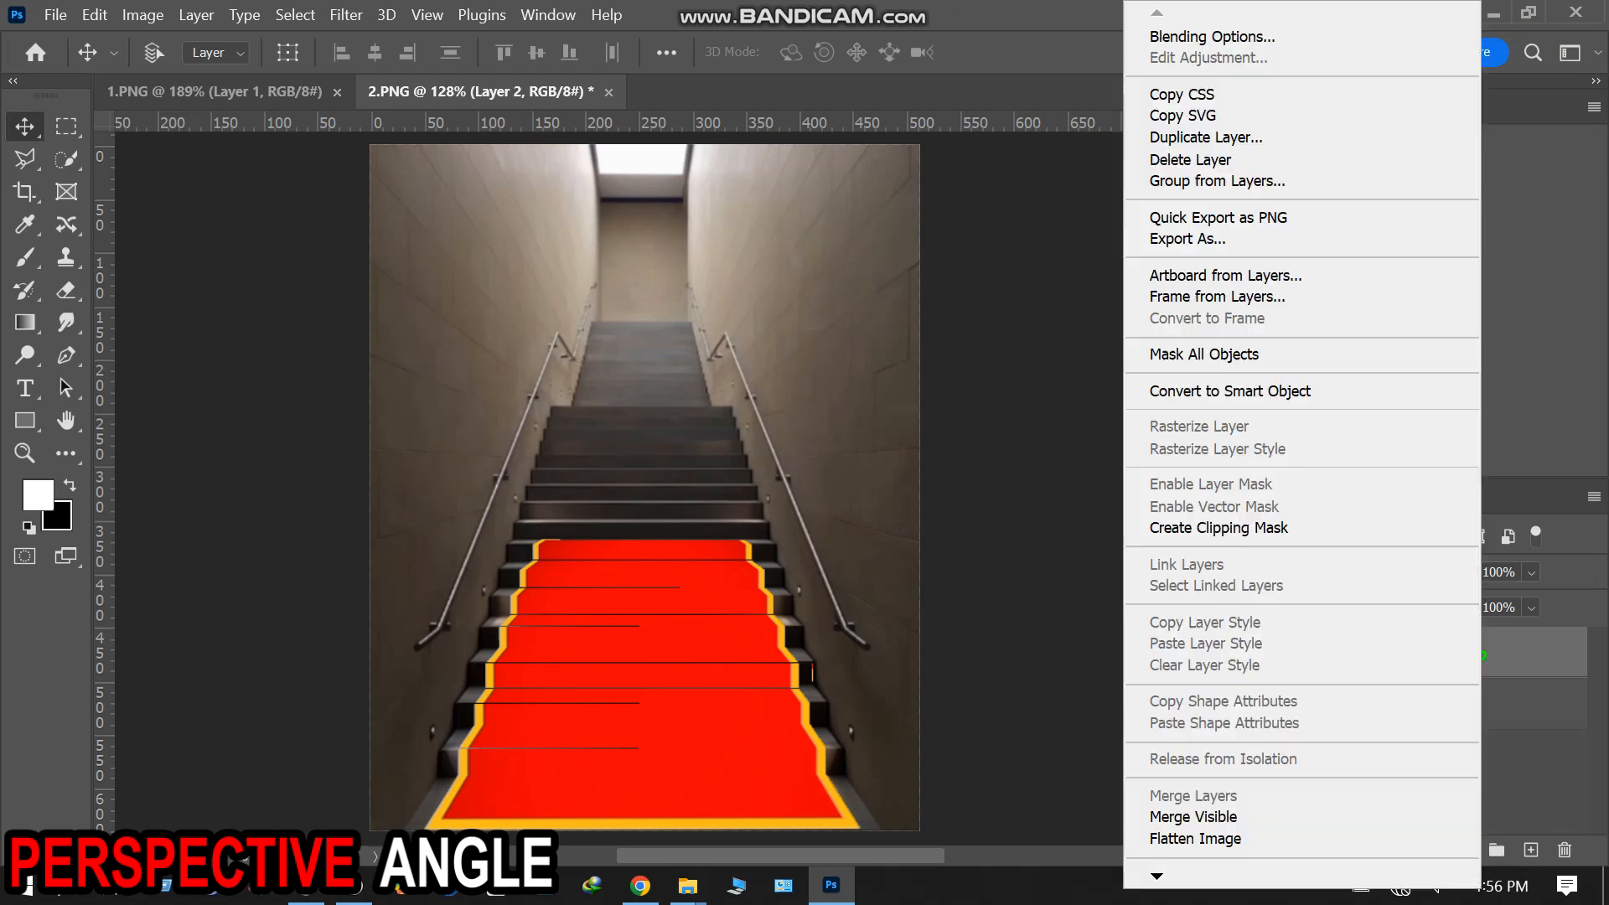
left_click(1223, 36)
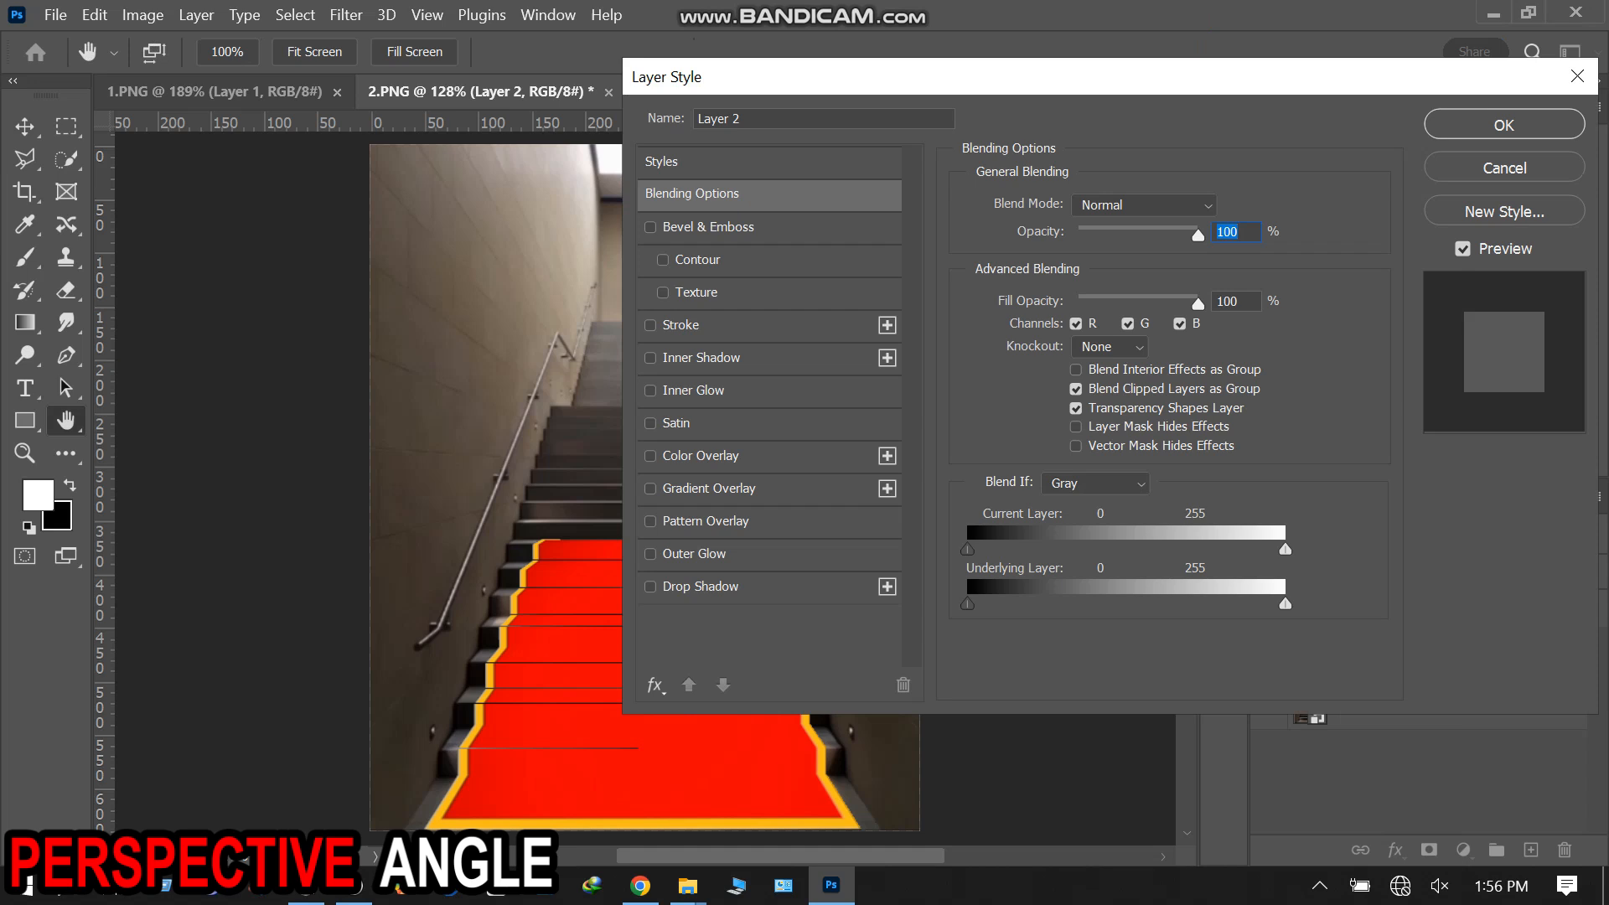
left_click_drag(967, 603, 1054, 603)
left_click(1463, 125)
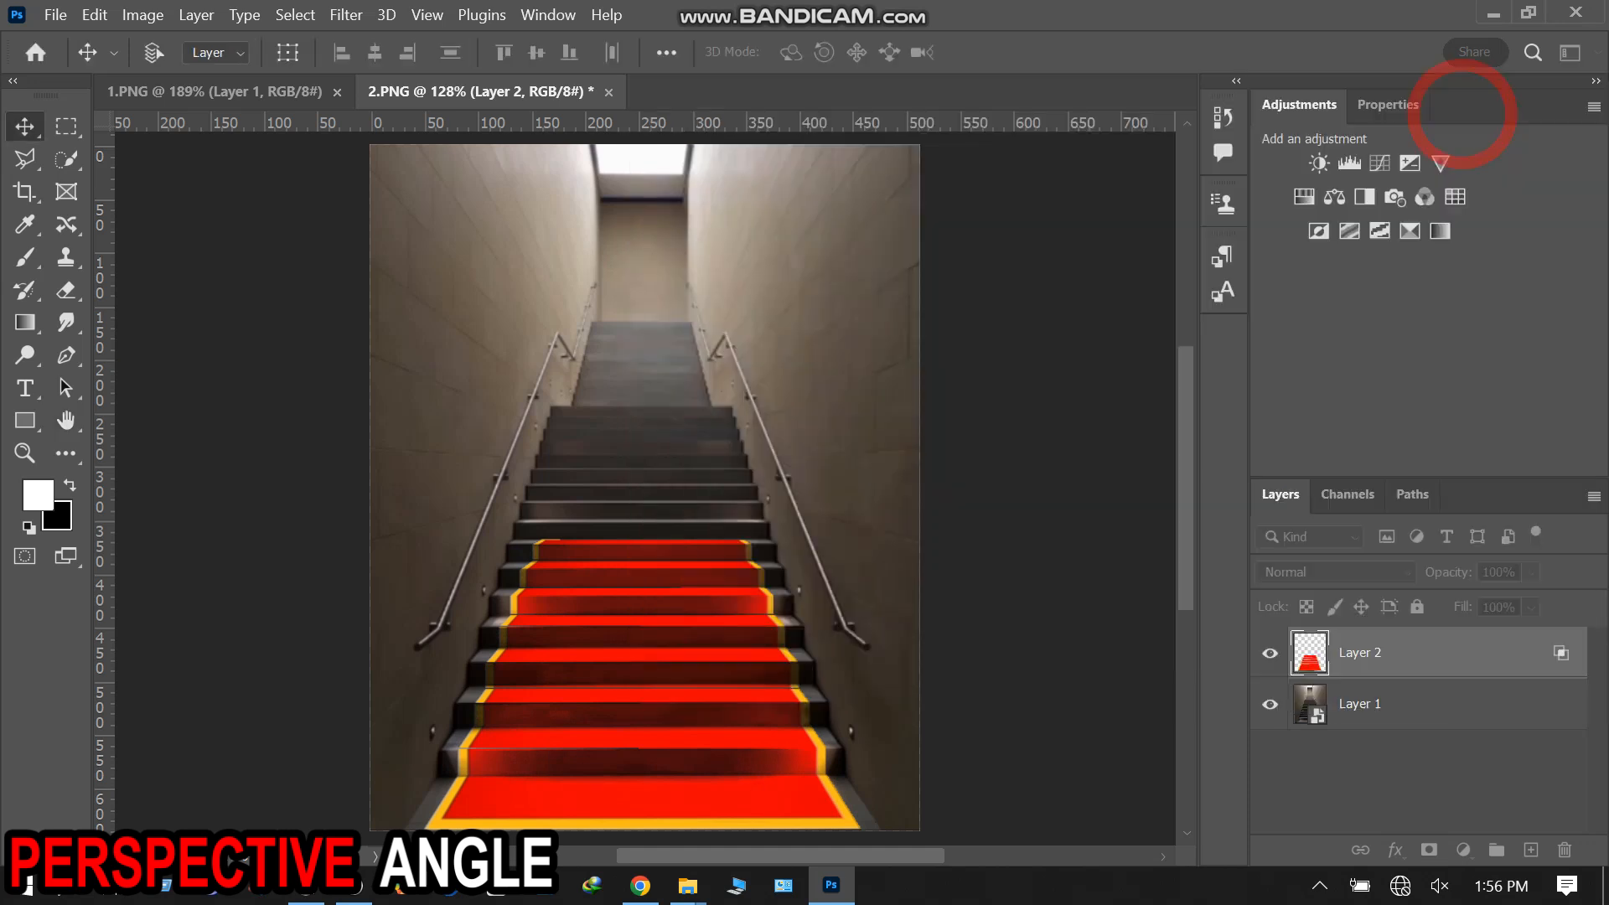
- Toggle the carpet layer's visibility repeatedly to compare the staircase with and without the carpet
left_click(1270, 654)
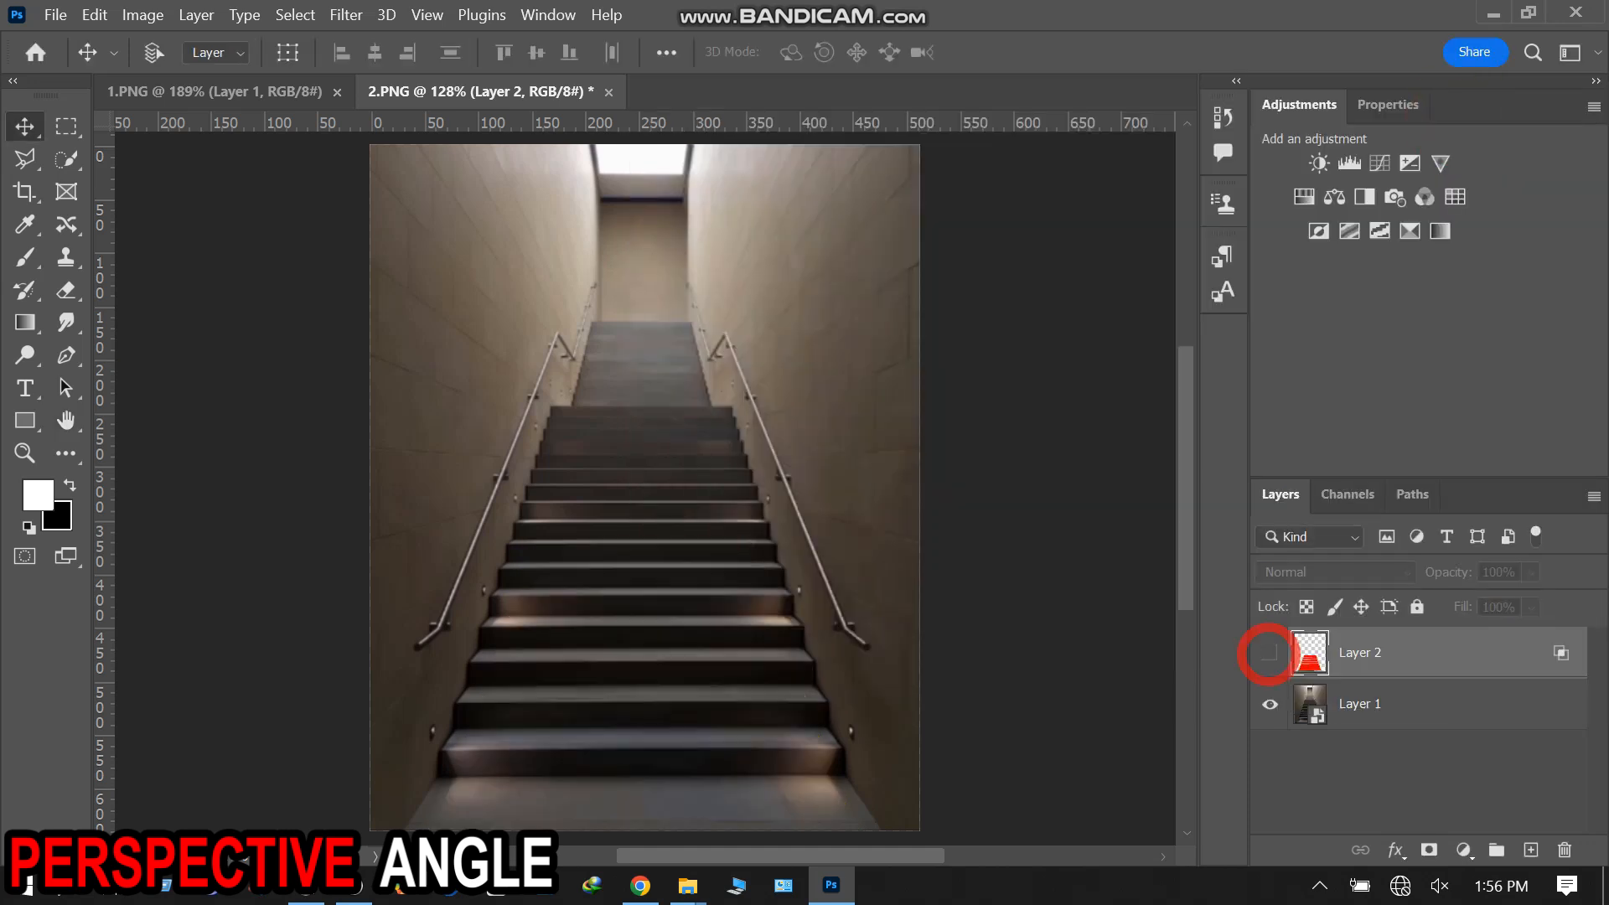
left_click(1270, 654)
left_click(1269, 653)
left_click(1270, 653)
left_click(1270, 654)
left_click(1269, 653)
left_click(1270, 654)
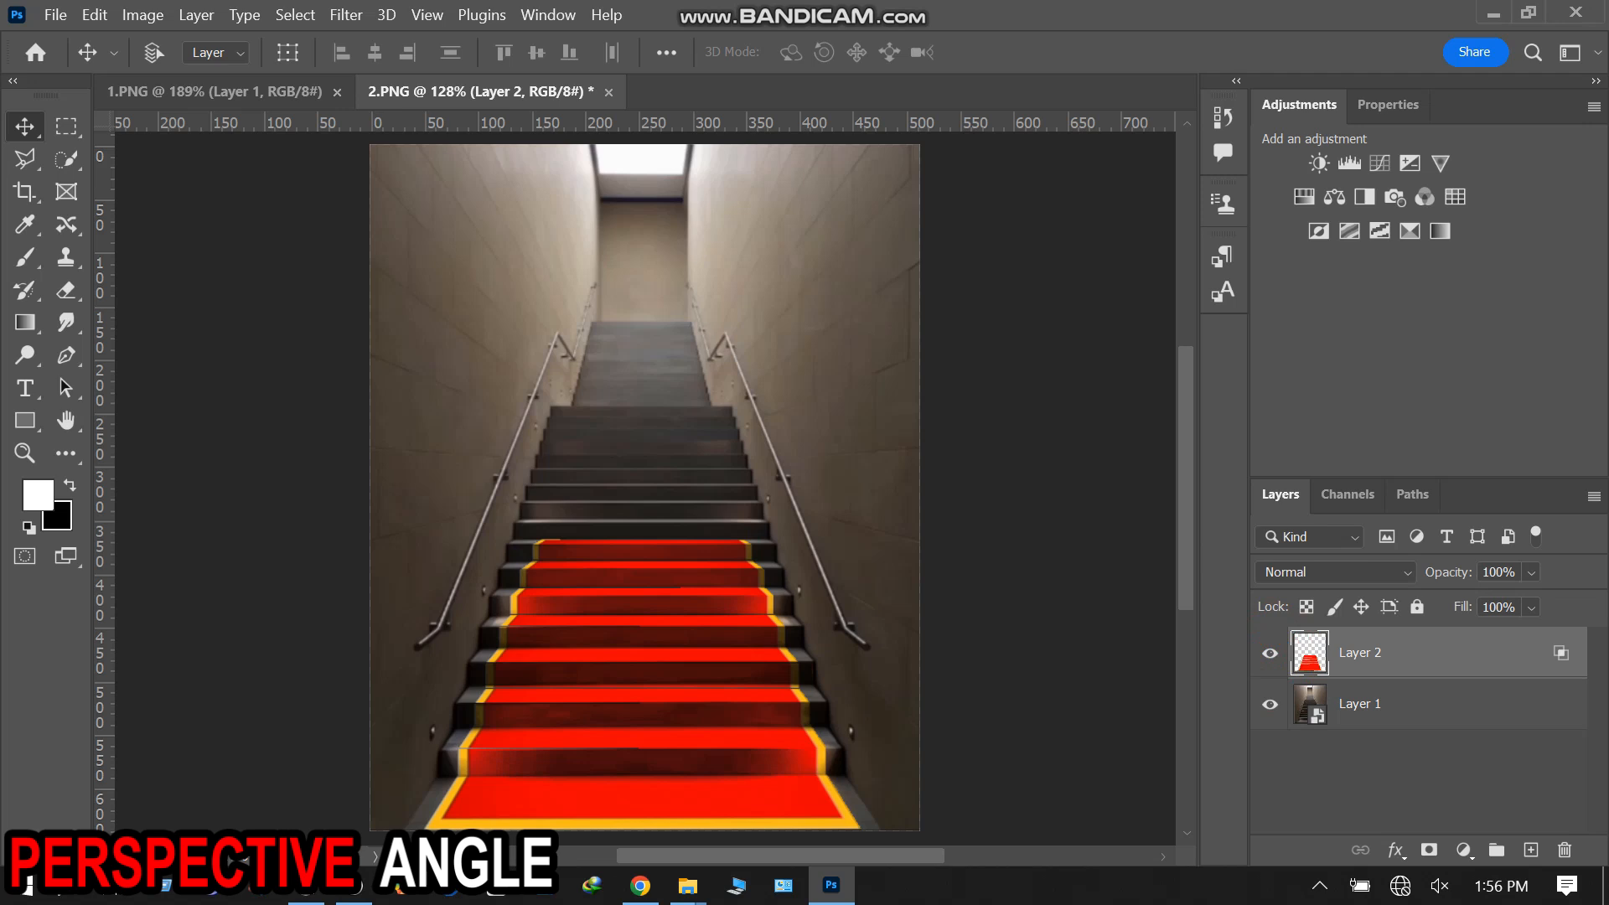
left_click(1269, 654)
left_click(1270, 653)
left_click(1269, 652)
left_click(1269, 653)
left_click(1270, 653)
left_click(1269, 653)
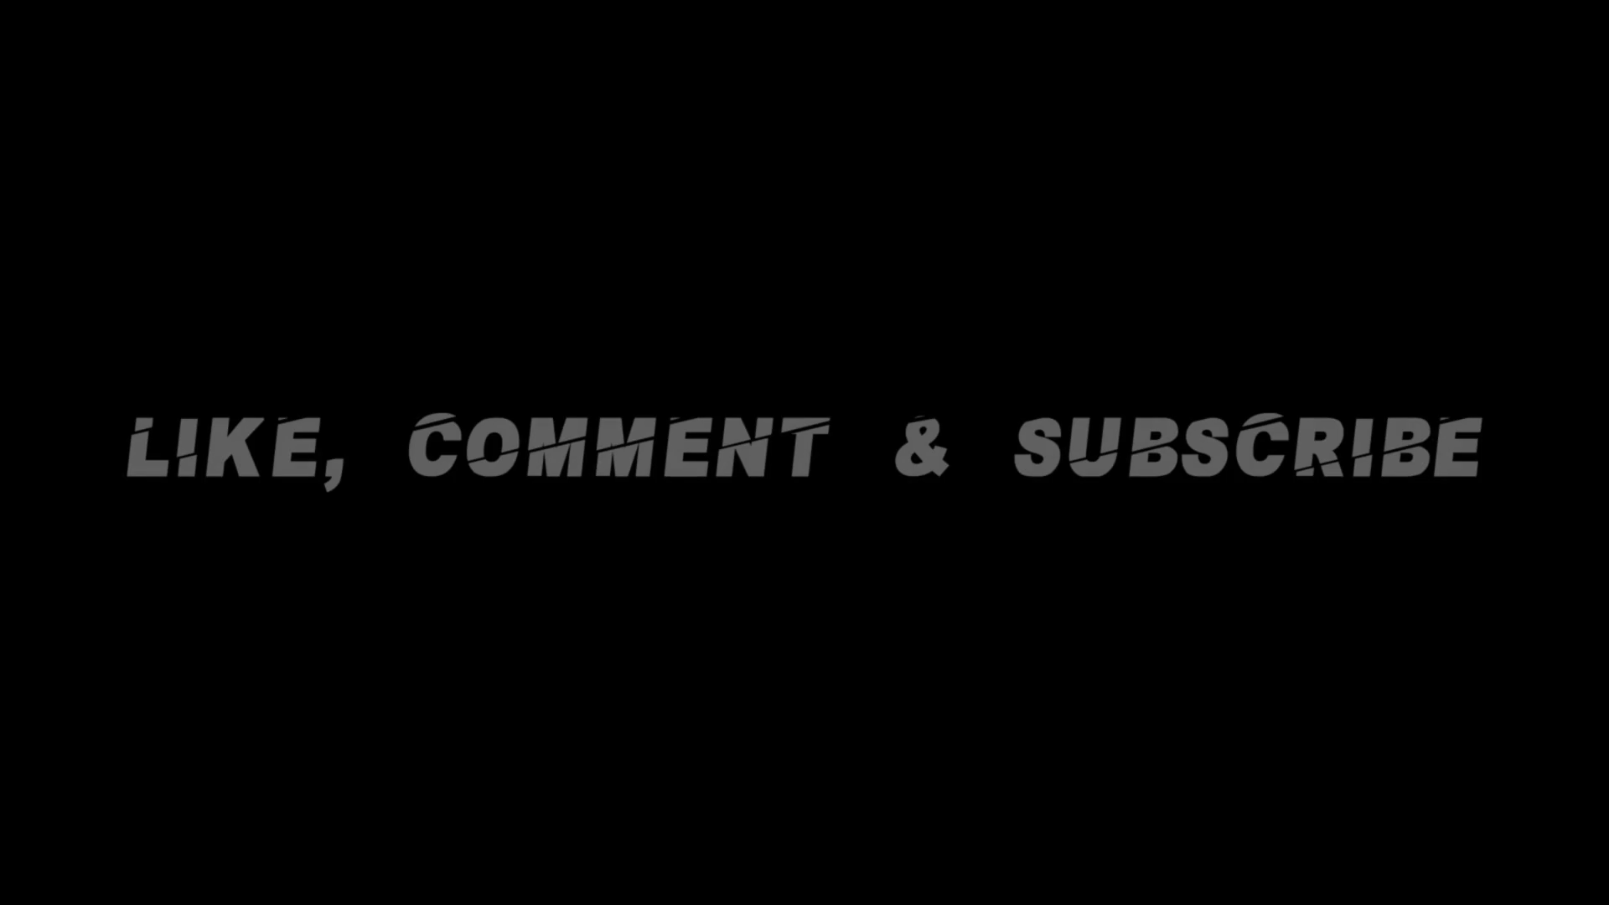